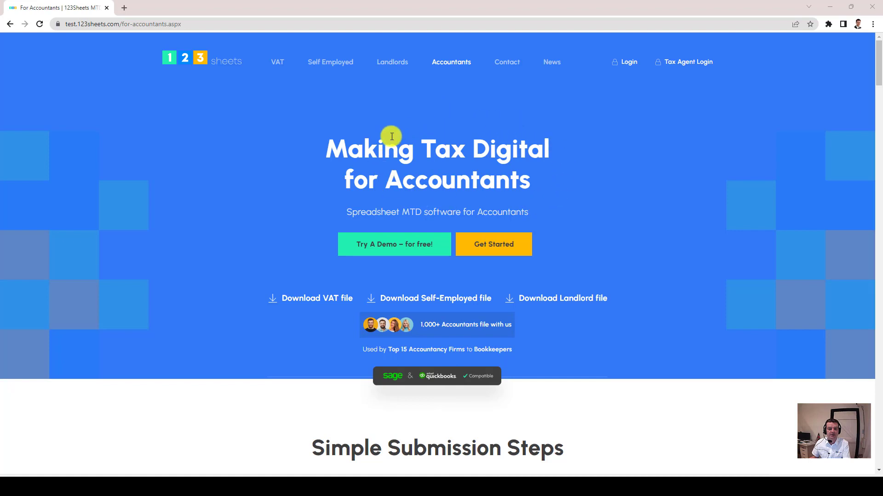
# Launch the VAT Demo and open 21st Consulting Ltd's VAT account page
pyautogui.click(381, 246)
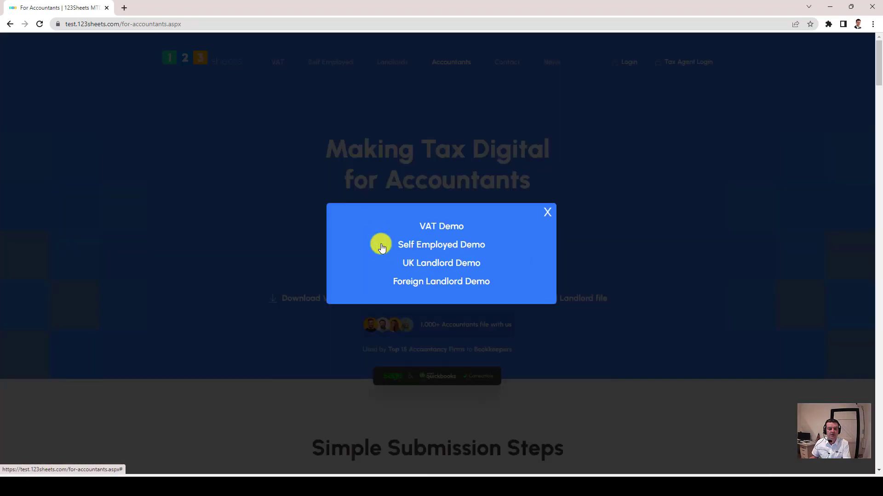
pyautogui.click(445, 227)
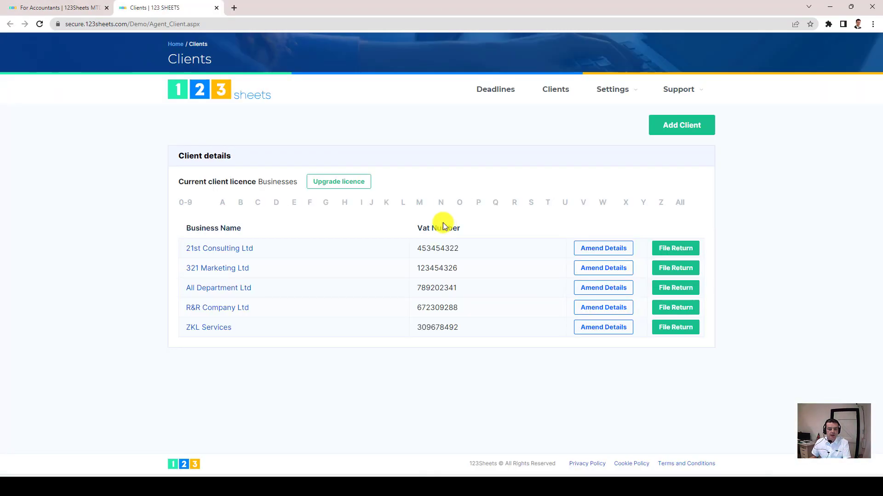
pyautogui.click(689, 245)
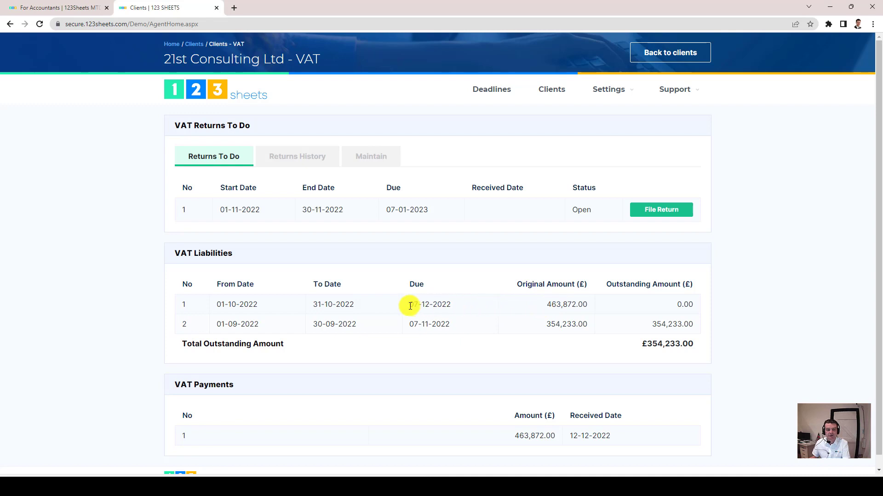
# Review the liability due dates, the 463,872.00 original amount and the payment's received date
pyautogui.moveTo(410, 305); pyautogui.dragTo(450, 305)
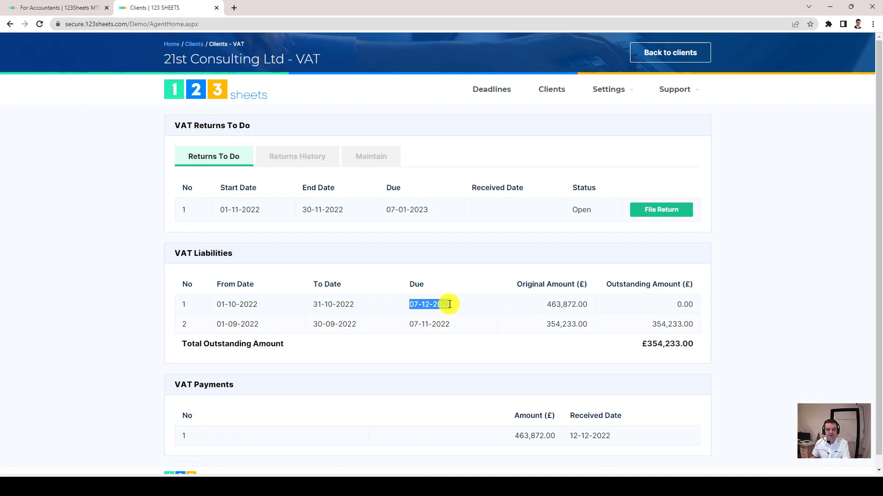
pyautogui.click(542, 308)
pyautogui.moveTo(547, 309); pyautogui.dragTo(587, 304)
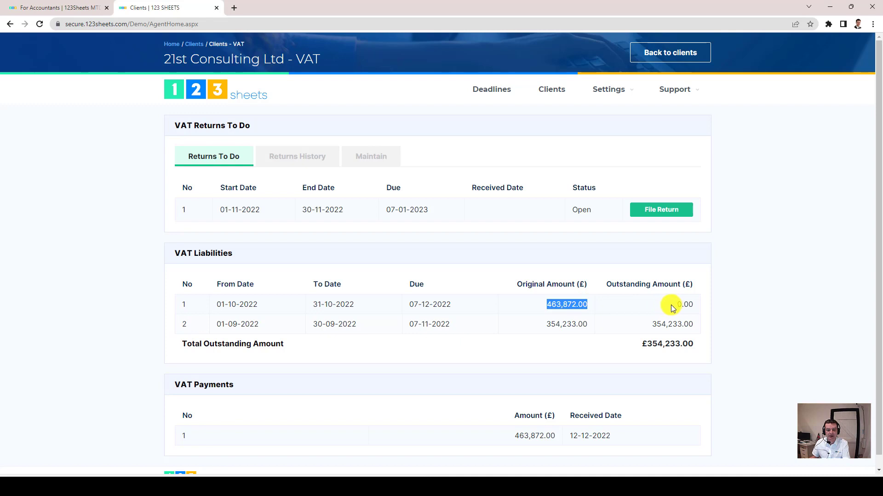
pyautogui.moveTo(513, 438); pyautogui.dragTo(618, 437)
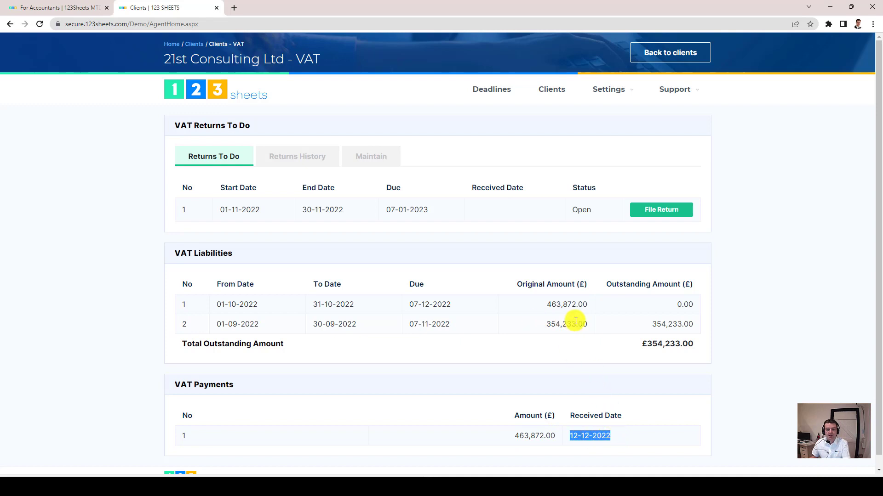
pyautogui.click(457, 324)
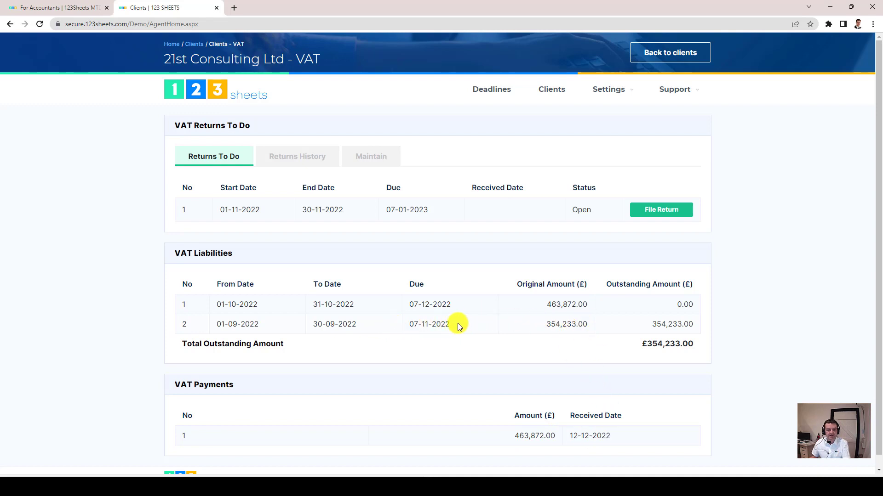
pyautogui.moveTo(456, 325); pyautogui.dragTo(409, 325)
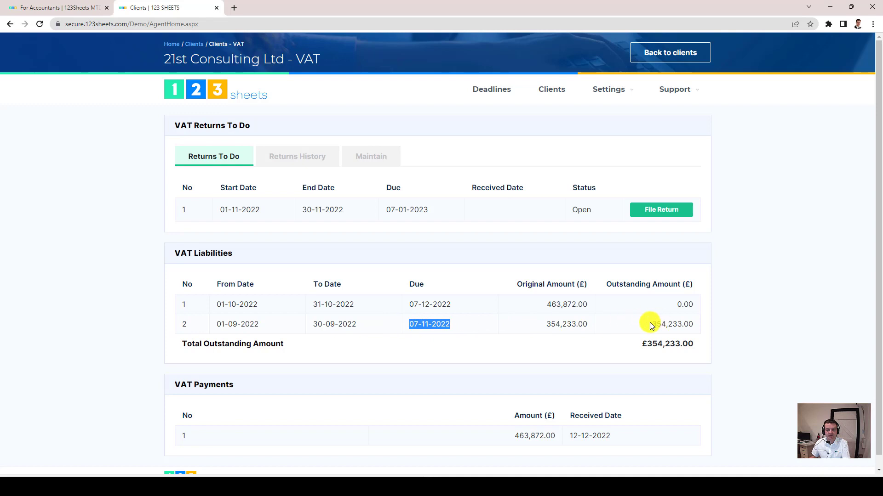
pyautogui.moveTo(650, 325); pyautogui.dragTo(696, 326)
pyautogui.scroll(-1, 612, 321)
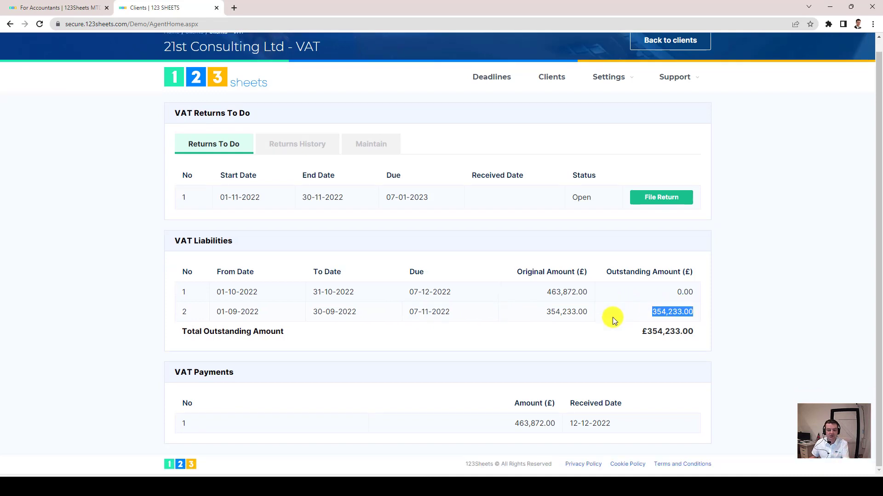
pyautogui.scroll(1, 552, 301)
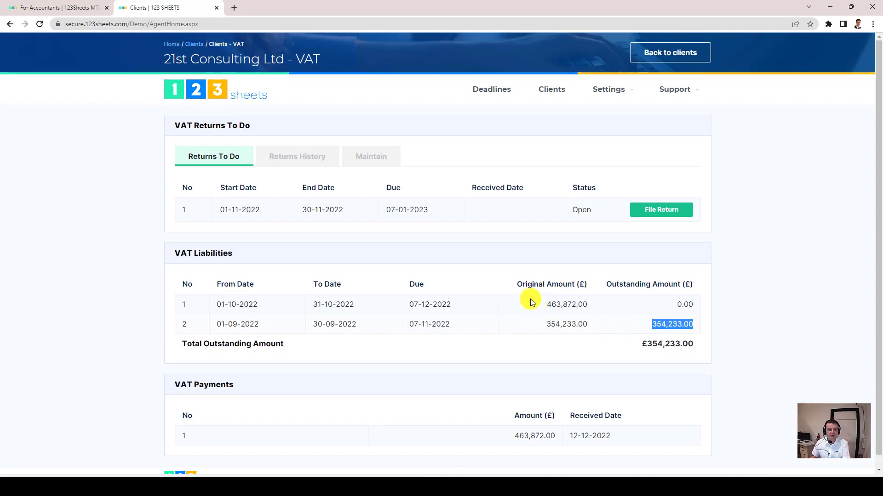
pyautogui.click(300, 161)
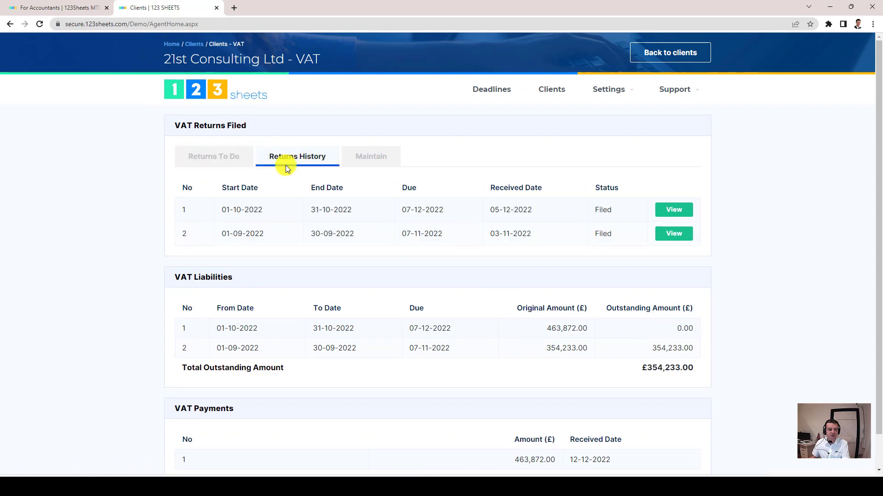
pyautogui.click(660, 211)
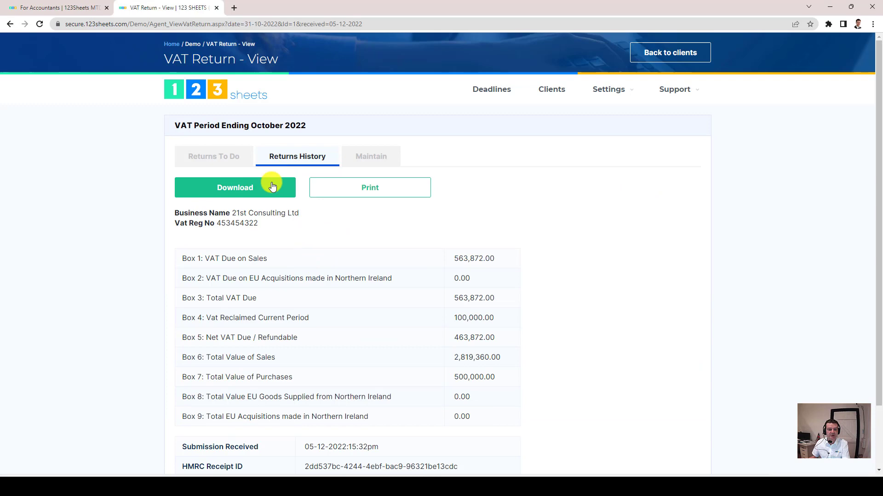
pyautogui.scroll(-2, 358, 198)
pyautogui.scroll(2, 357, 197)
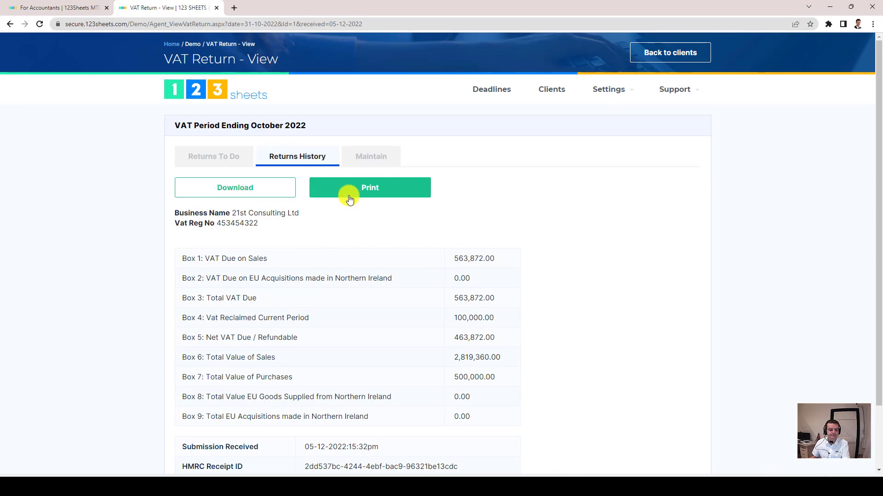
pyautogui.click(232, 159)
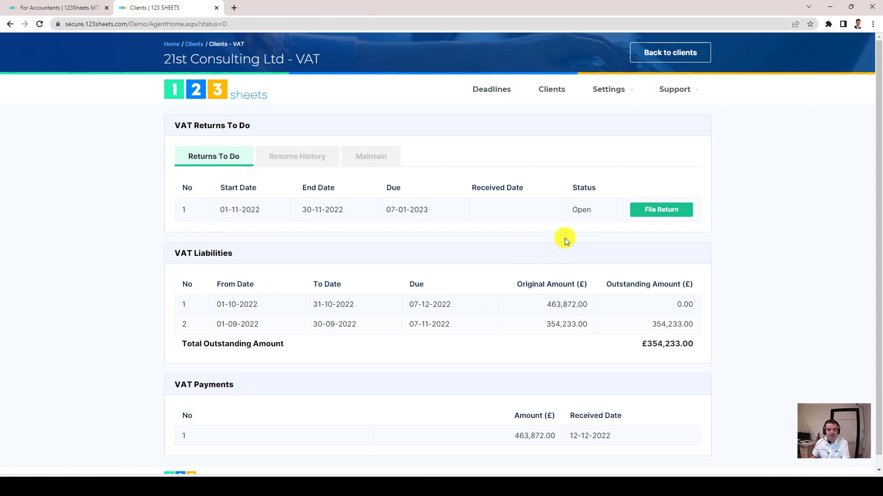
# Start filing the open 01-11-2022 to 30-11-2022 VAT return
pyautogui.click(661, 210)
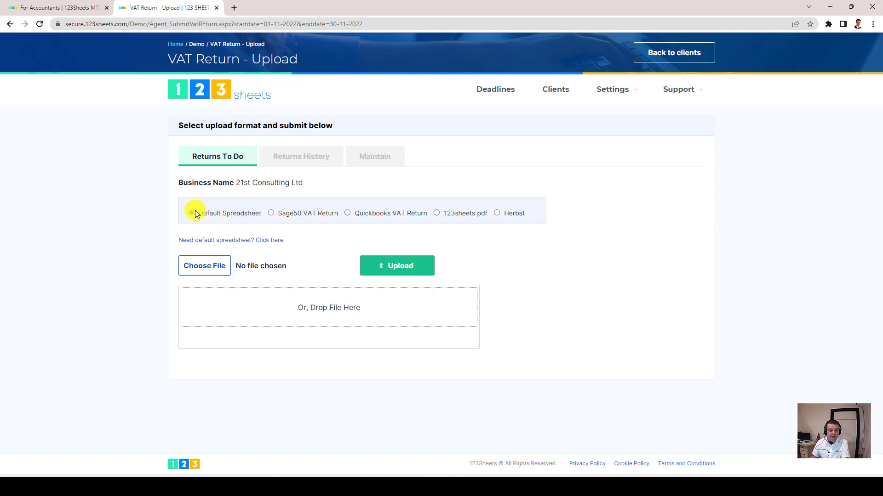
# In the Excel VAT workbook, review the Sales and Purchases sheets, then return to VATFile
pyautogui.moveTo(450, 476)
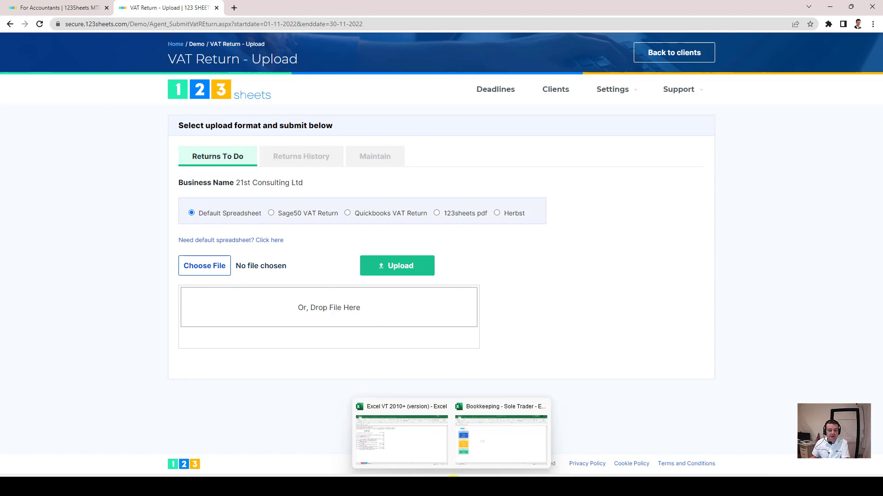
pyautogui.click(434, 450)
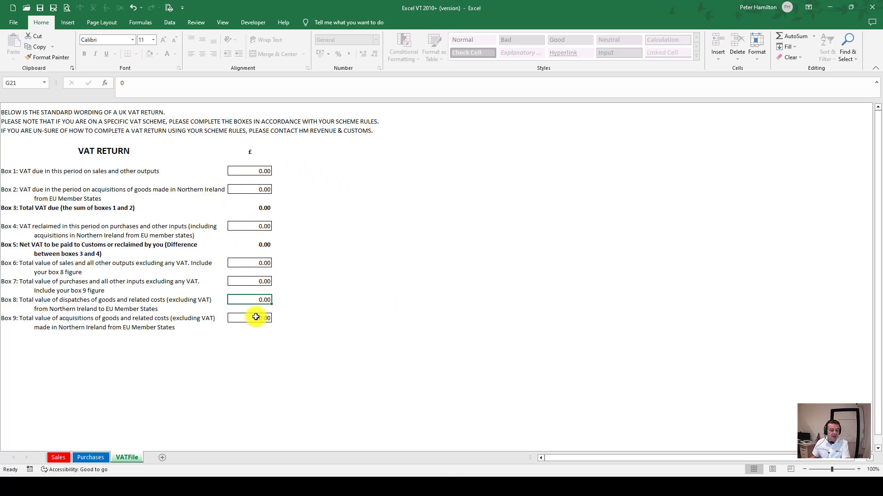
pyautogui.click(58, 457)
pyautogui.click(85, 457)
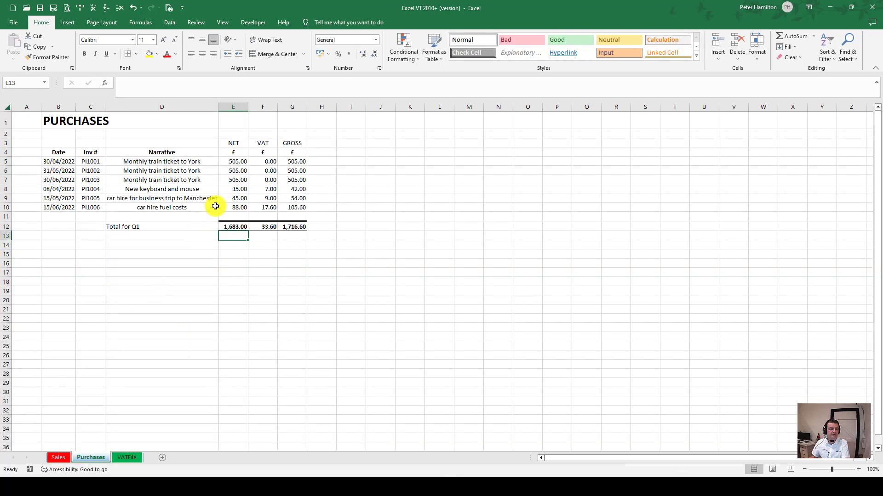
pyautogui.click(128, 457)
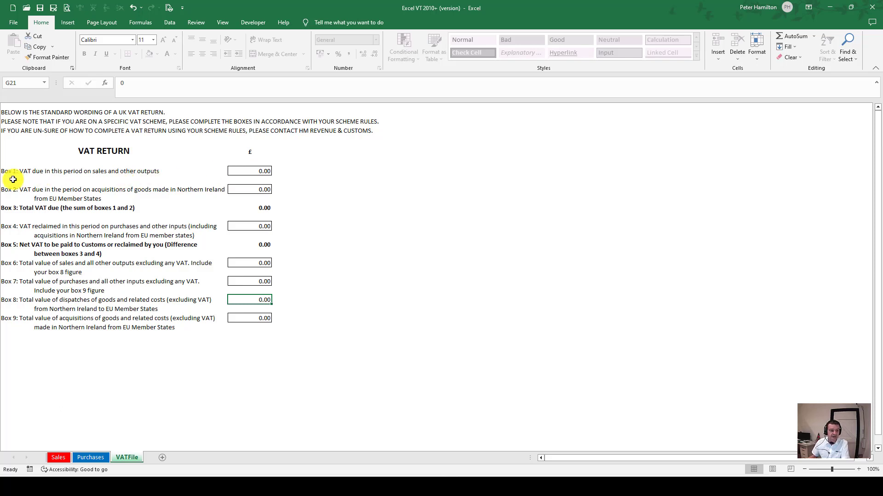
# Link Box 1 to the Sales VAT total (F9) and Box 4 to Purchases!F12
pyautogui.click(252, 172)
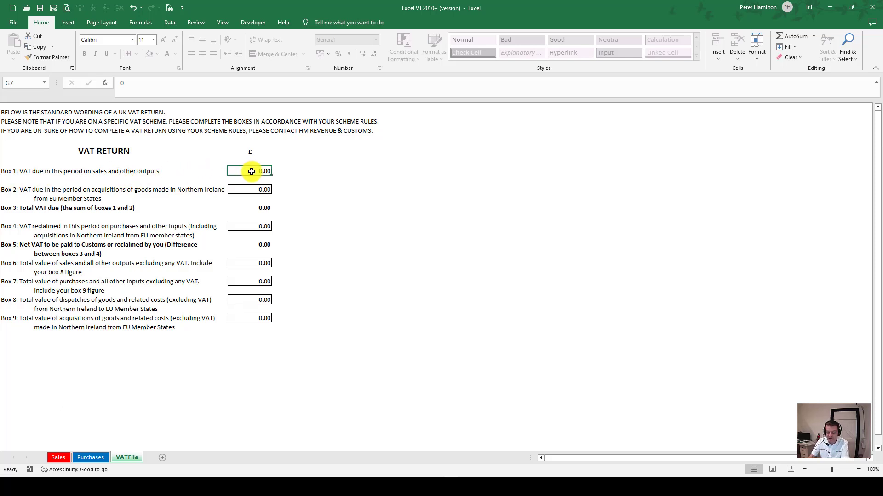
pyautogui.write('=')
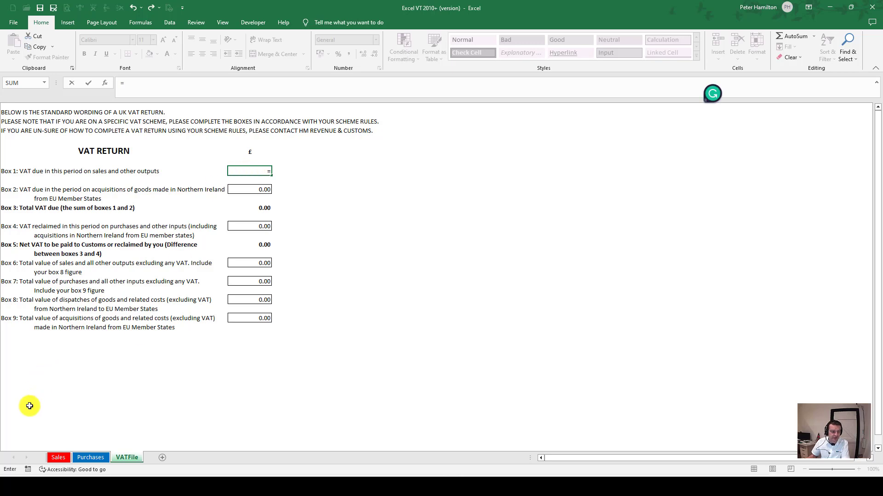
pyautogui.click(56, 458)
pyautogui.click(263, 199)
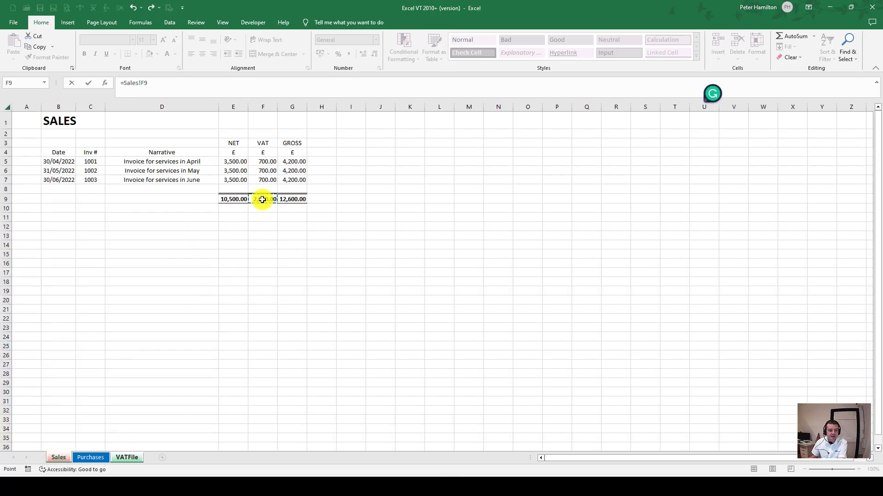
pyautogui.press('Return')
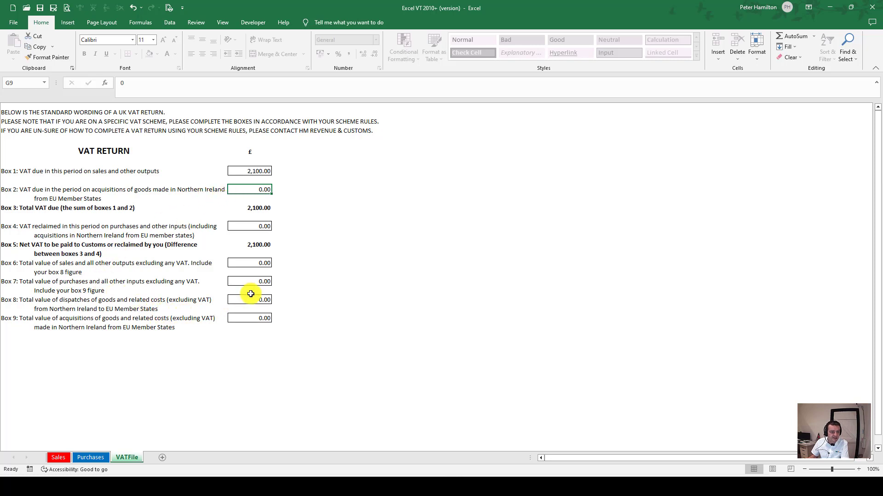
pyautogui.click(243, 226)
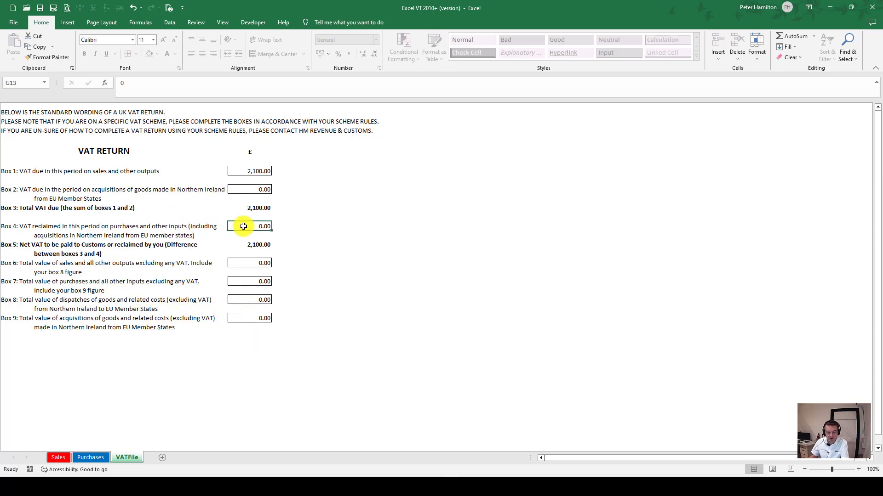
pyautogui.write('=')
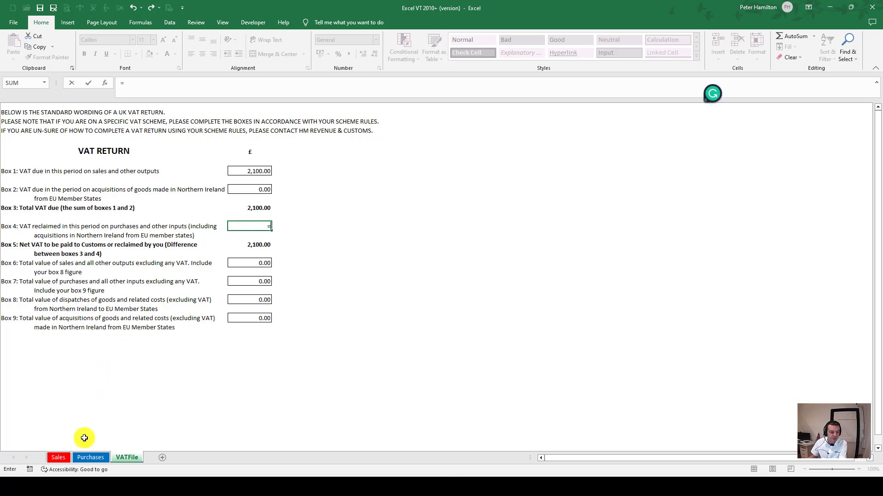
pyautogui.click(90, 457)
pyautogui.click(260, 227)
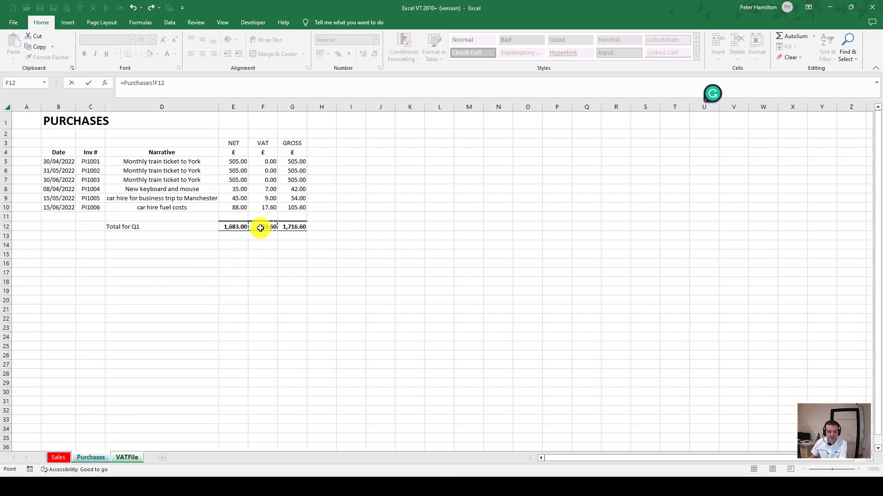
pyautogui.press('Return')
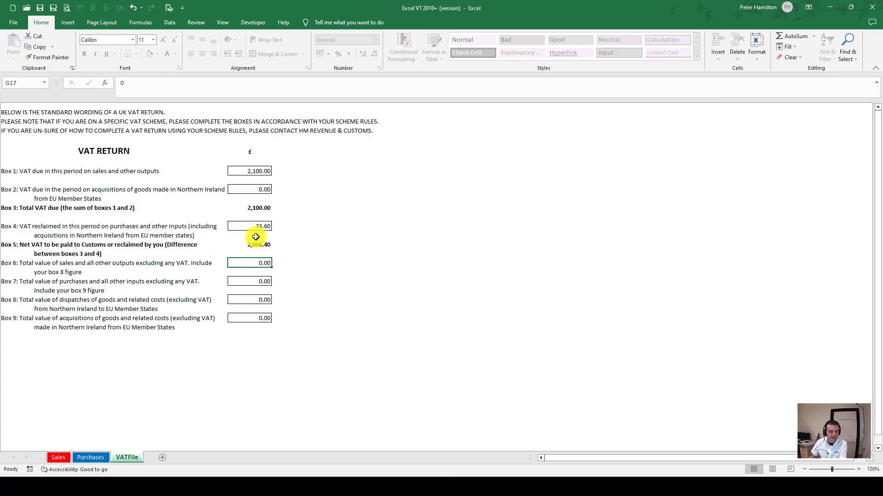
# Link Box 6 to the sales net total, =Sales!E9
pyautogui.write('=')
pyautogui.click(58, 458)
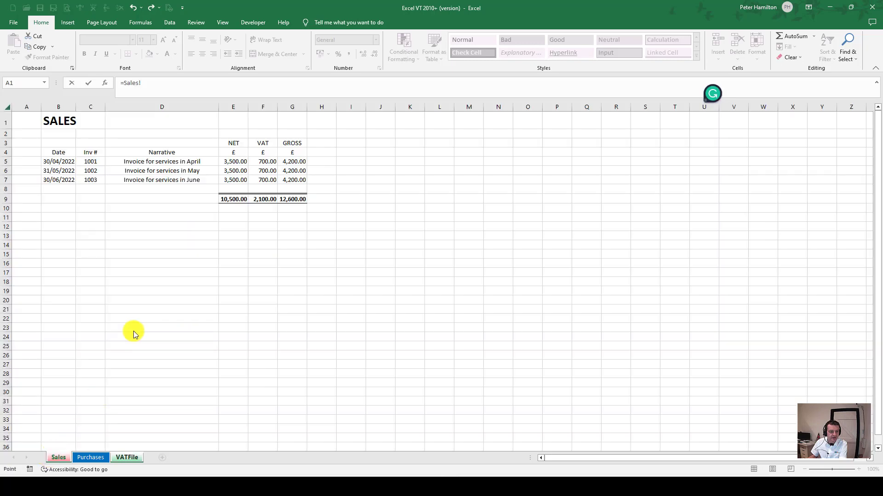
pyautogui.click(226, 202)
pyautogui.press('Return')
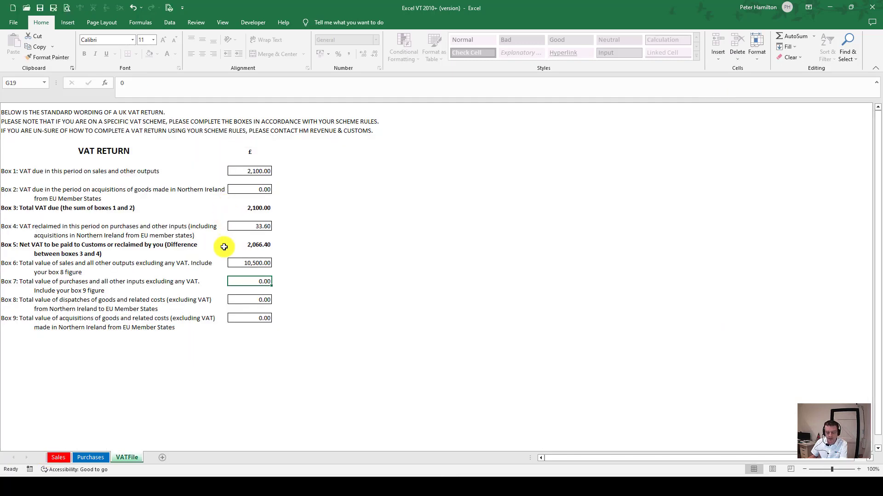
# Link Box 7 to the purchases net total Purchases!E12 and save the workbook
pyautogui.click(91, 458)
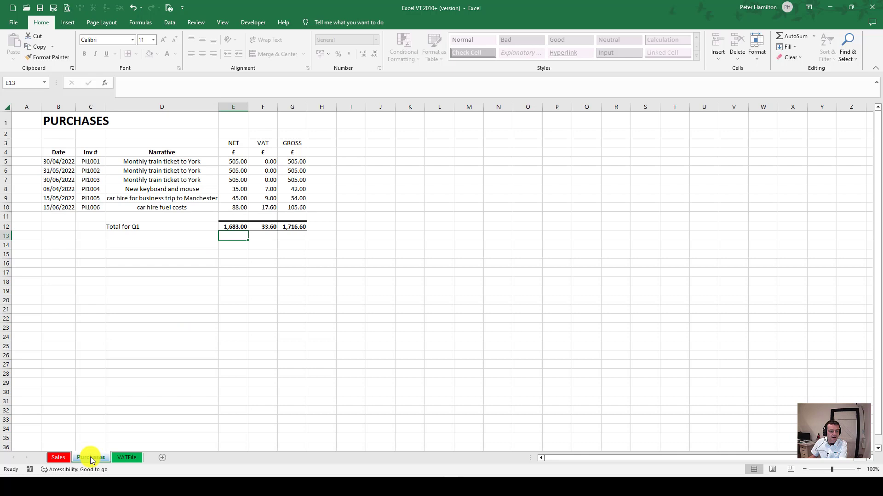
pyautogui.click(227, 226)
pyautogui.press('Down')
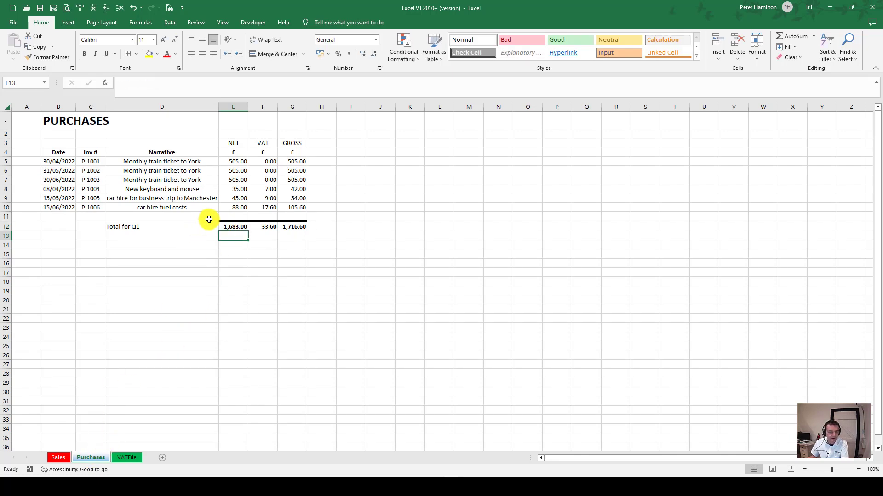
pyautogui.click(227, 226)
pyautogui.click(126, 457)
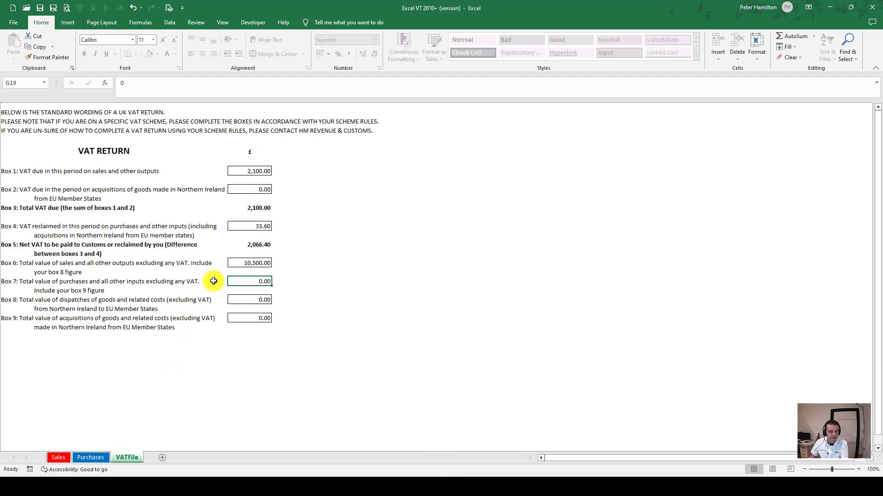
pyautogui.click(230, 282)
pyautogui.write('=Purchases!E12')
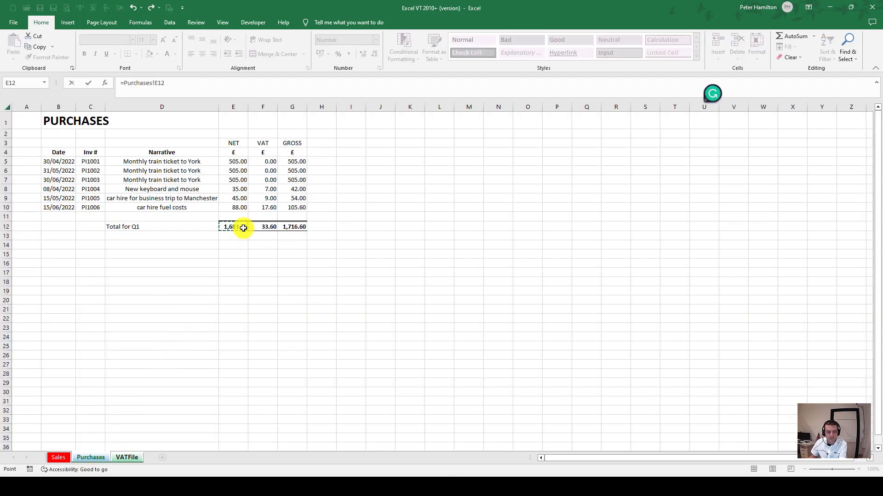
pyautogui.press('Return')
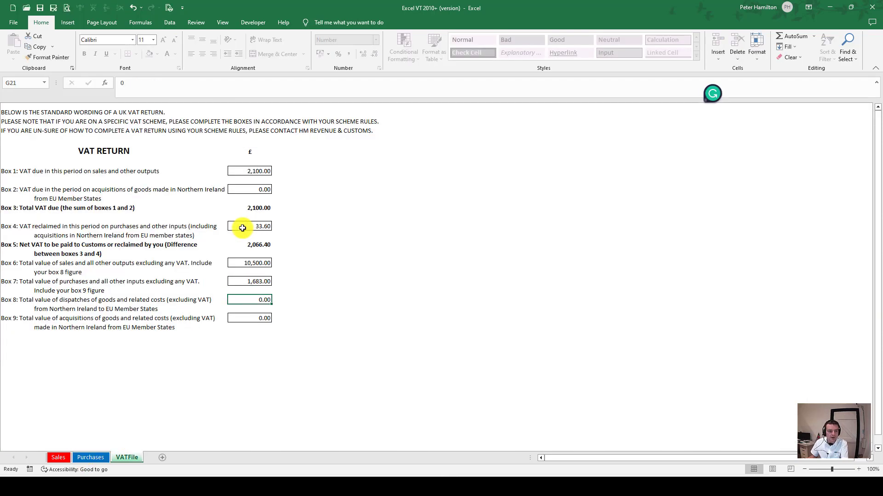
pyautogui.click(42, 12)
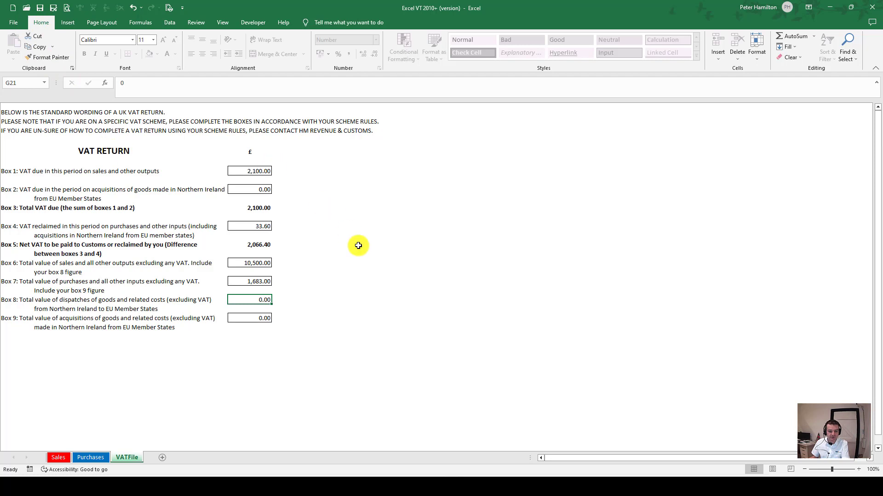
# Choose the Desktop workbook Excel VT 2010+ (version) as the return file to upload
pyautogui.moveTo(432, 475)
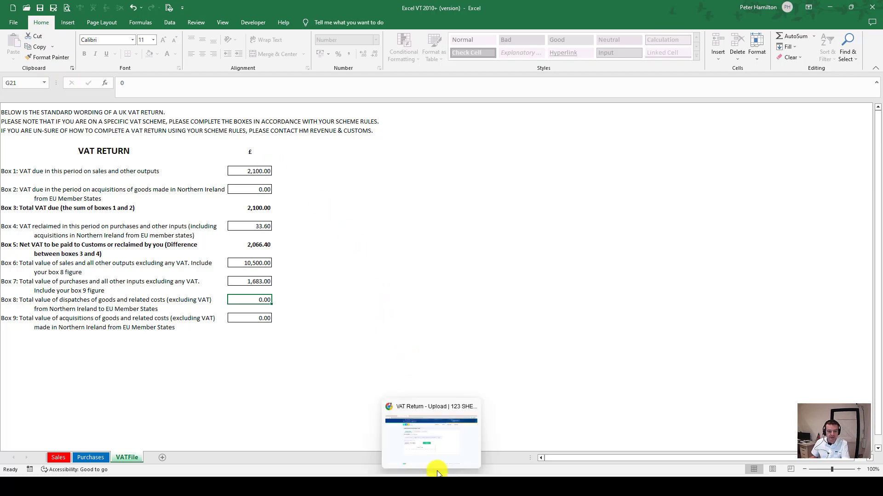
pyautogui.click(451, 434)
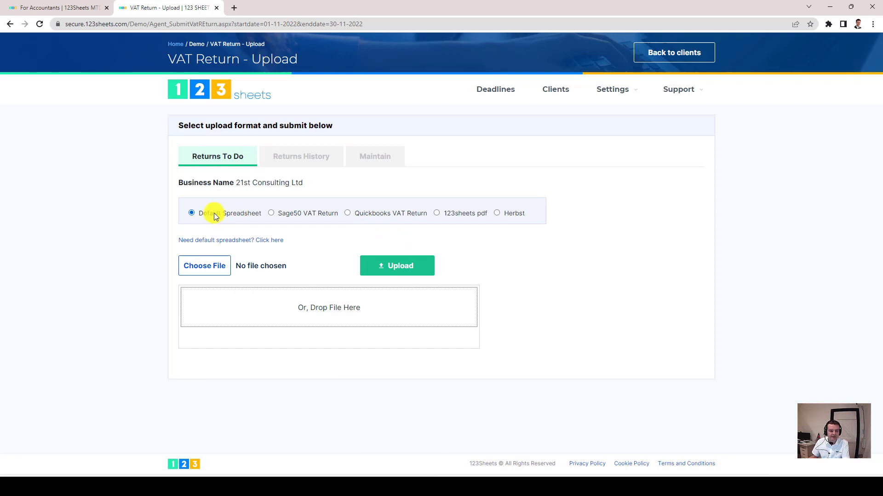
pyautogui.moveTo(360, 308); pyautogui.dragTo(298, 309)
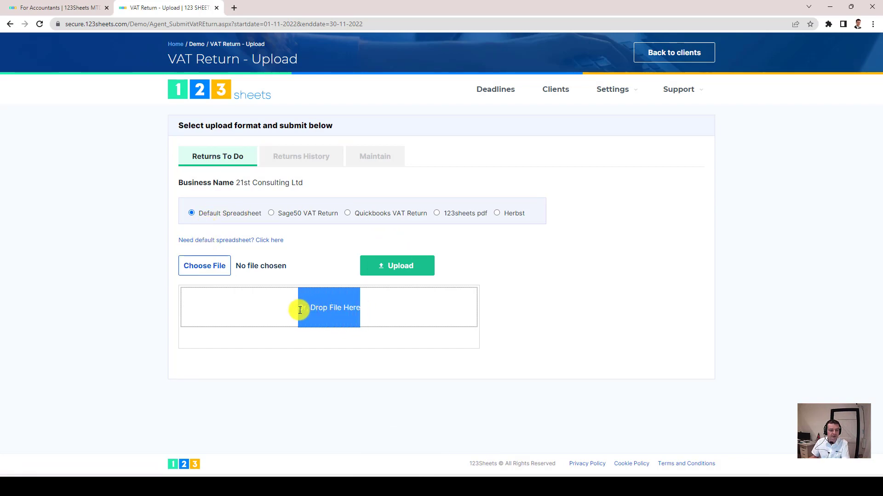
pyautogui.click(201, 268)
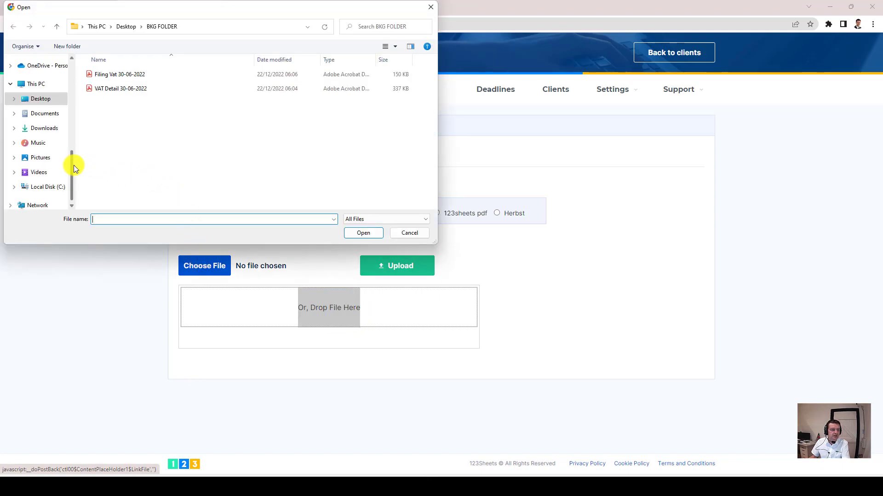
pyautogui.scroll(5, 64, 115)
pyautogui.click(40, 80)
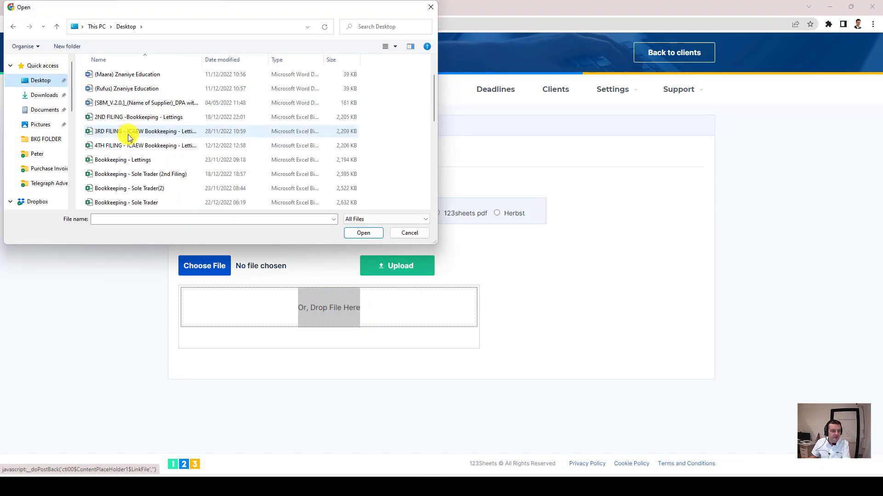
pyautogui.scroll(-10, 127, 138)
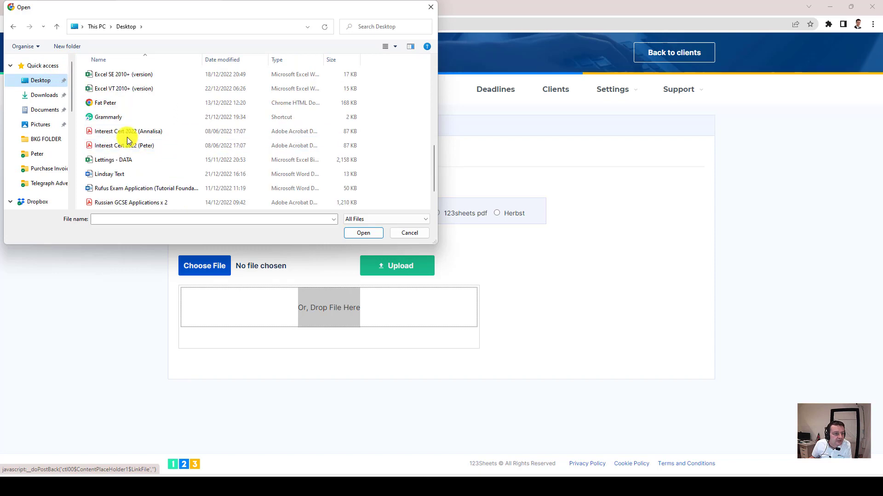
pyautogui.scroll(1, 123, 117)
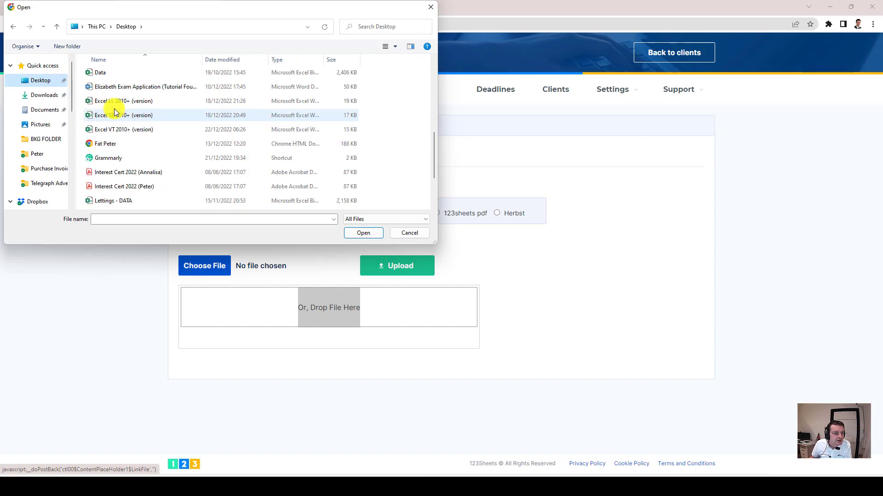
pyautogui.doubleClick(111, 129)
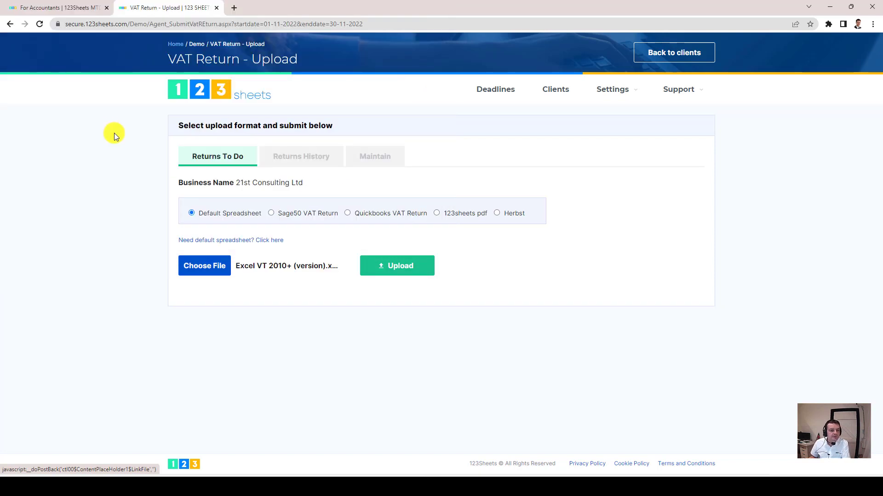
# Upload the spreadsheet, check the Box 5 net VAT of 2,066.40, and file the return
pyautogui.click(394, 266)
pyautogui.scroll(-2, 402, 327)
pyautogui.scroll(-1, 401, 328)
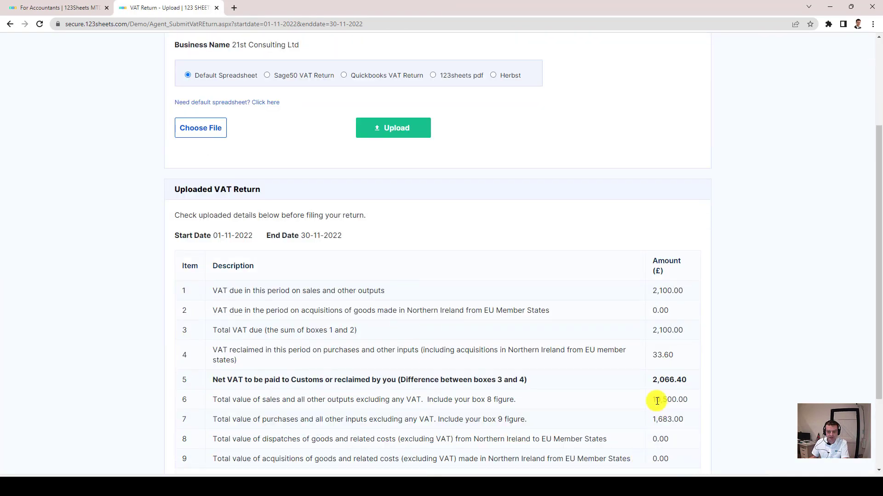
pyautogui.moveTo(650, 380); pyautogui.dragTo(687, 384)
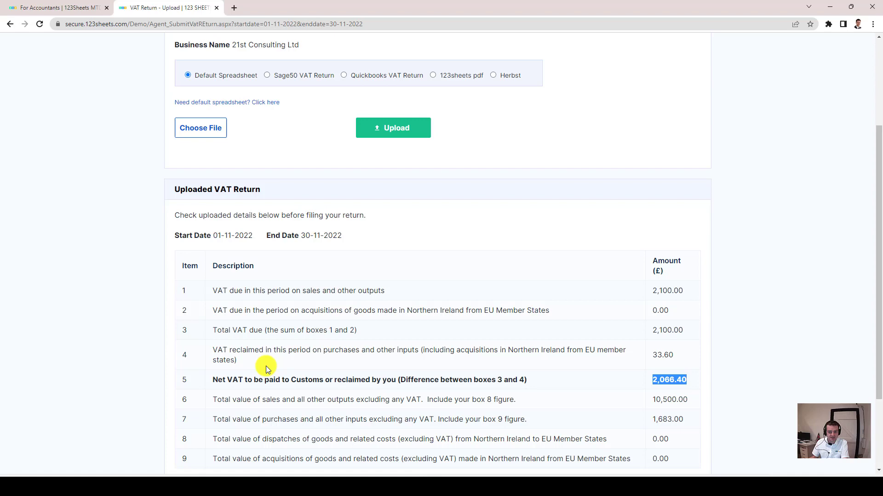
pyautogui.scroll(-3, 265, 366)
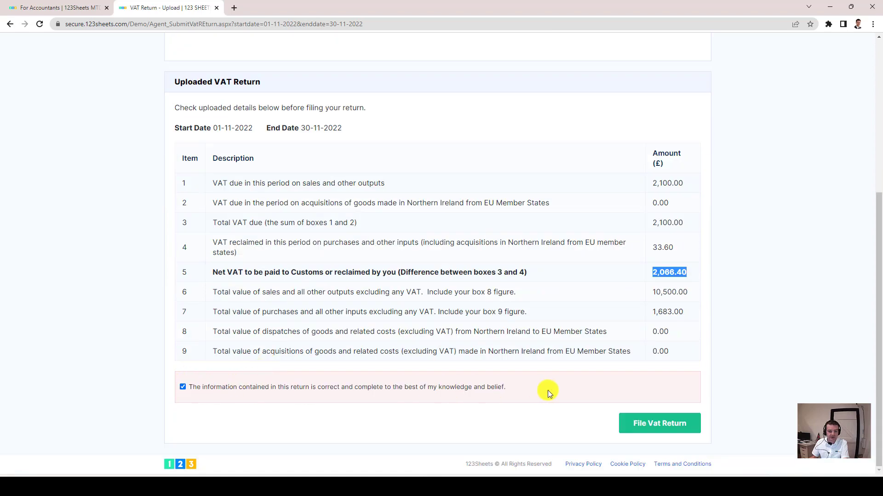
pyautogui.click(648, 420)
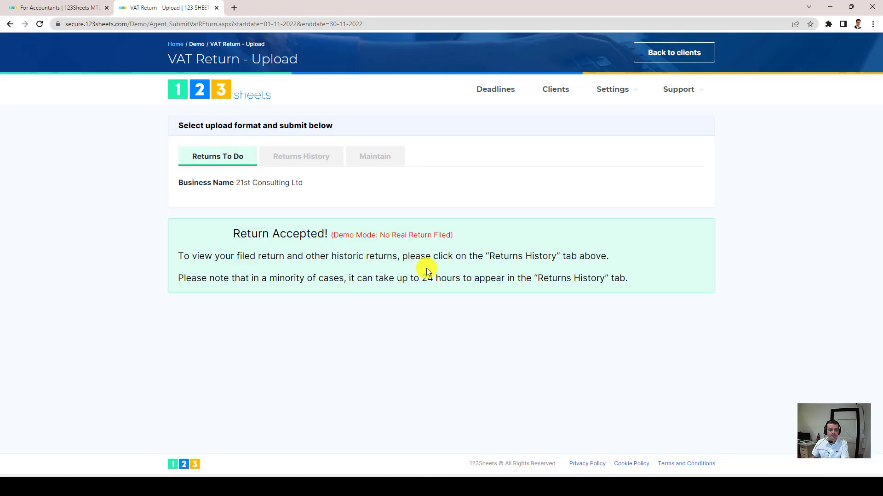
# Check the returns history, then start filing the open November return
pyautogui.click(301, 161)
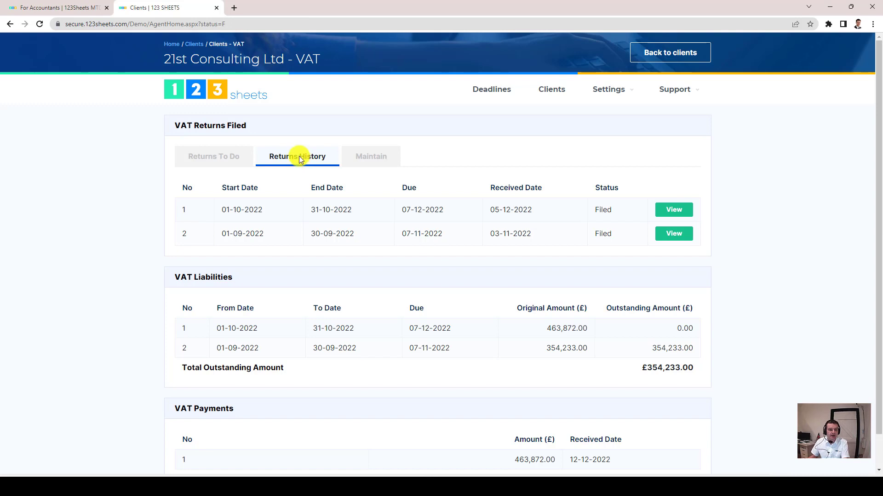
pyautogui.click(232, 157)
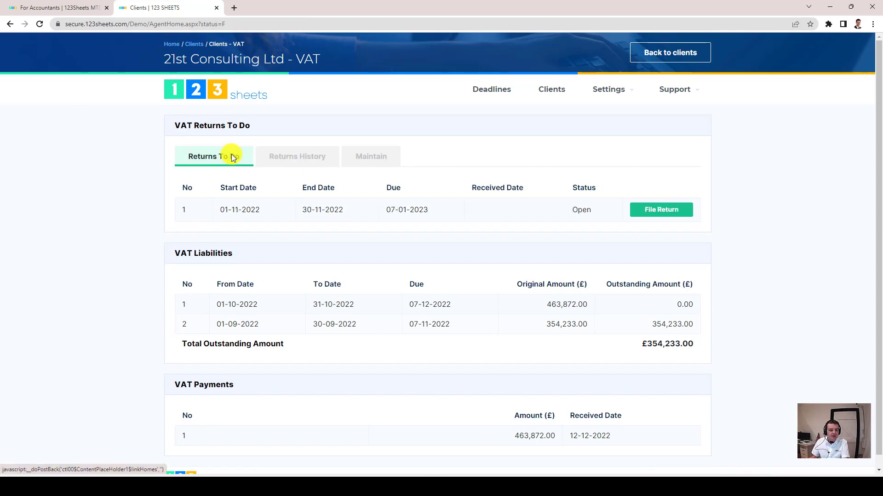
pyautogui.click(682, 213)
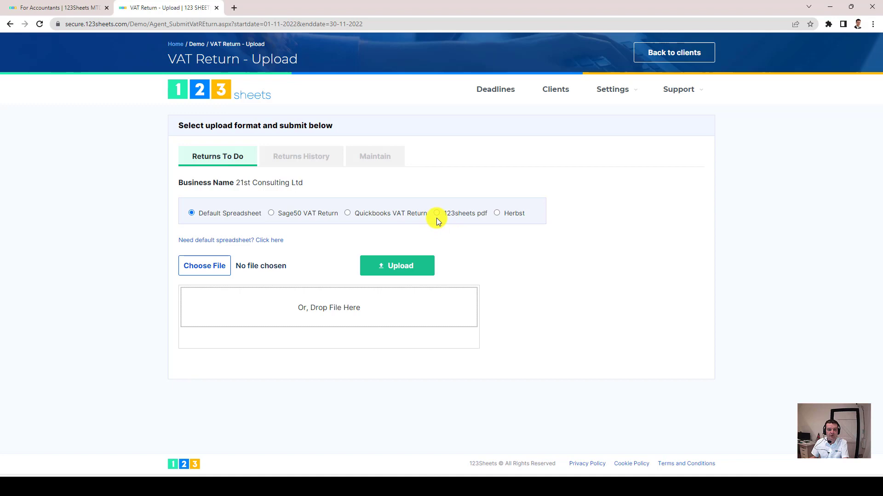
# Select 123sheets pdf as the upload format and switch to the Bookkeeping spreadsheet
pyautogui.doubleClick(480, 215)
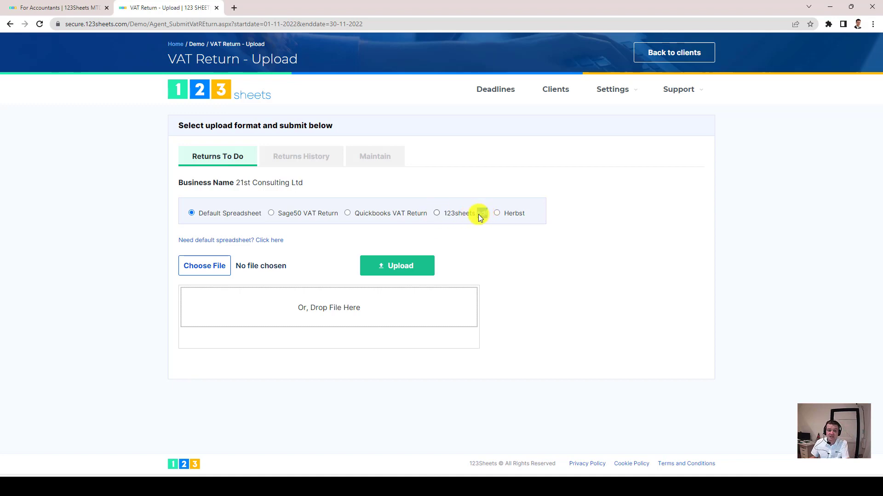
pyautogui.click(453, 237)
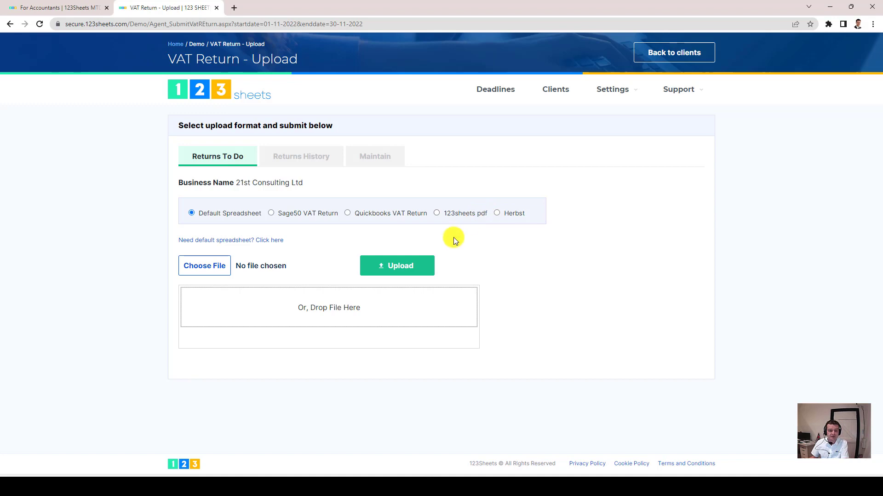
pyautogui.click(436, 214)
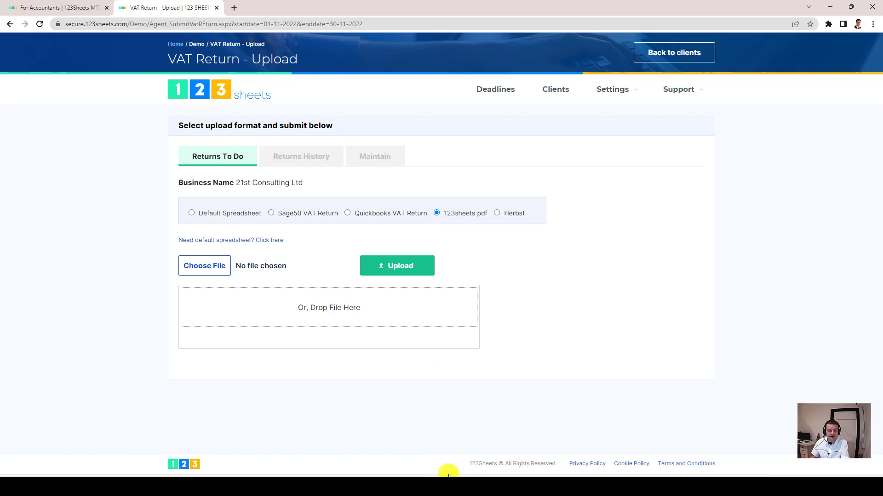
pyautogui.moveTo(448, 477)
pyautogui.click(503, 435)
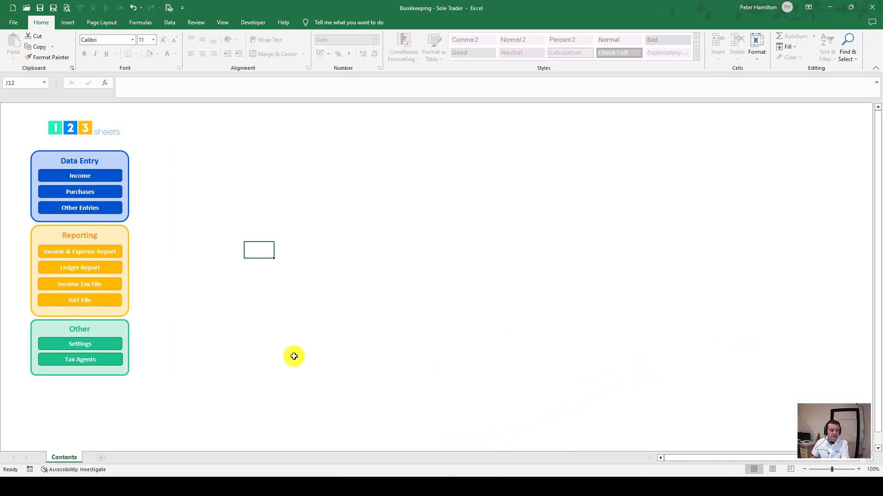
pyautogui.click(102, 342)
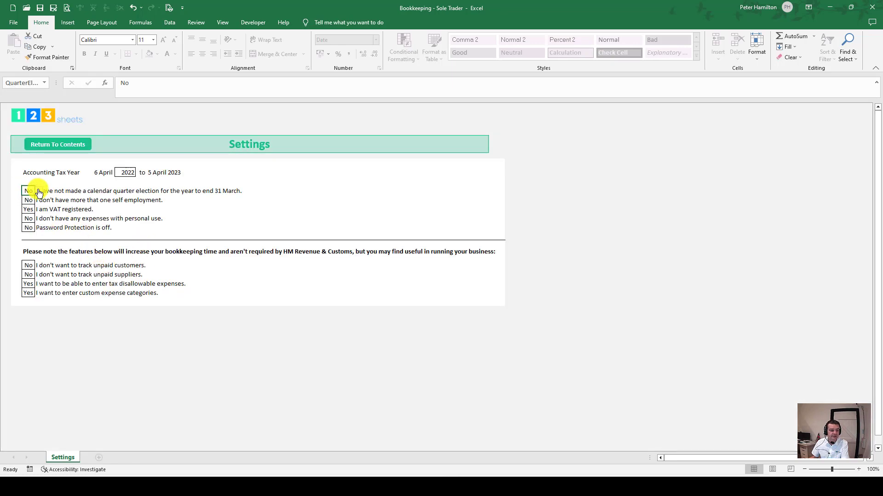
pyautogui.click(73, 143)
pyautogui.click(73, 173)
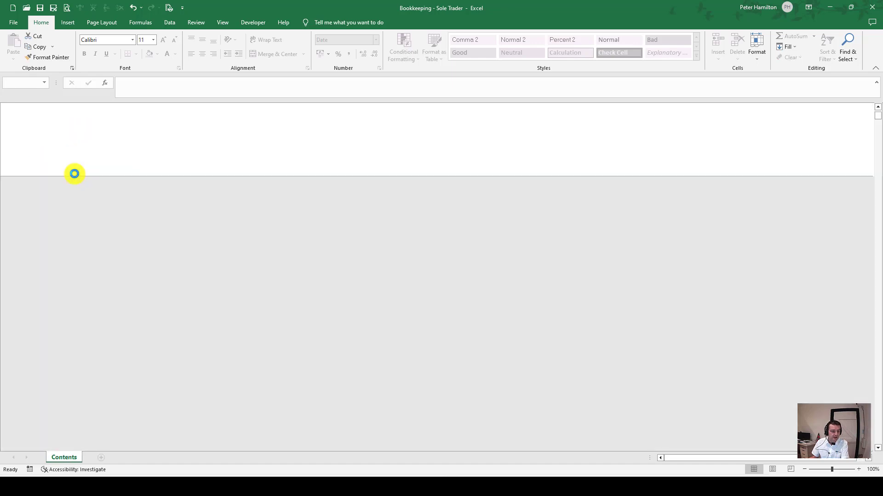
pyautogui.scroll(20, 414, 252)
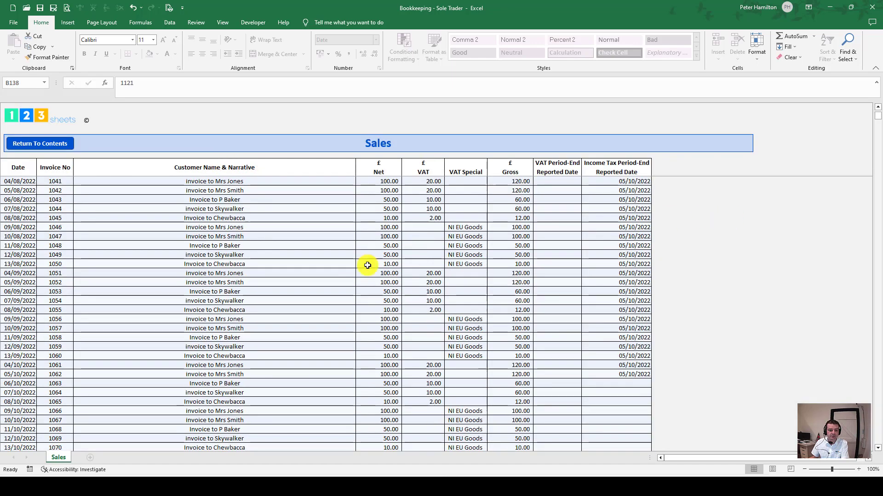
pyautogui.click(12, 142)
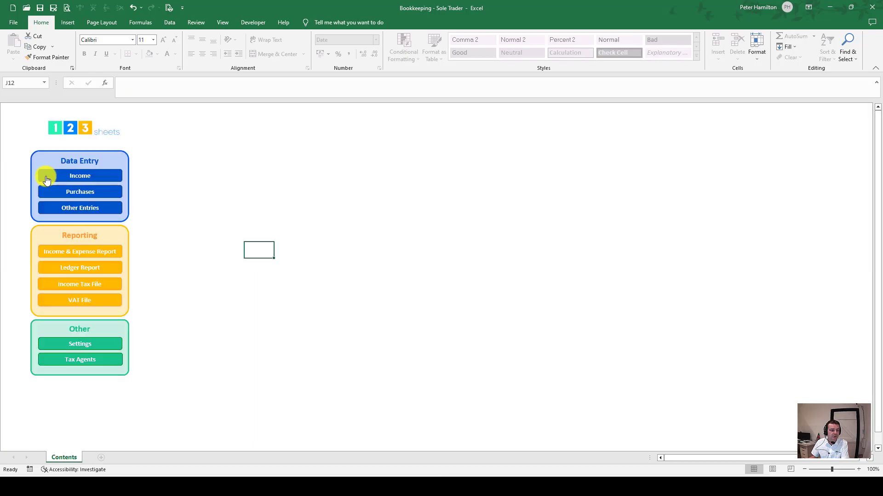
pyautogui.click(62, 192)
pyautogui.scroll(20, 225, 239)
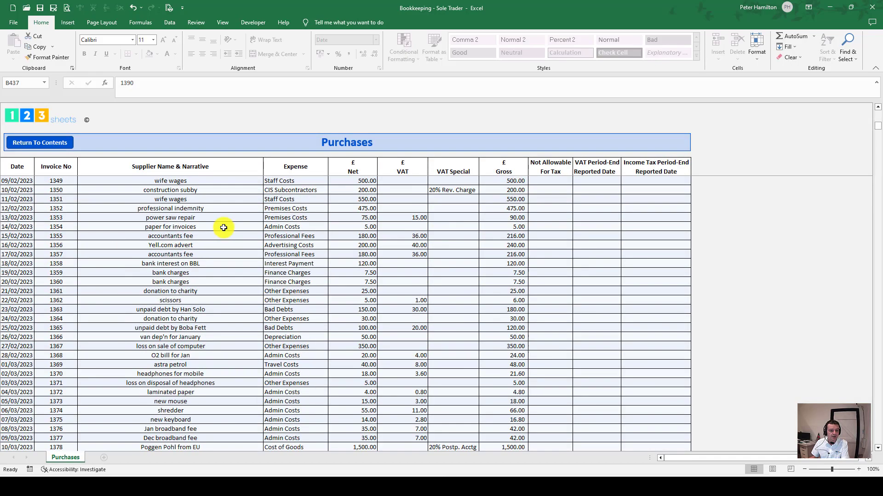
pyautogui.scroll(20, 218, 228)
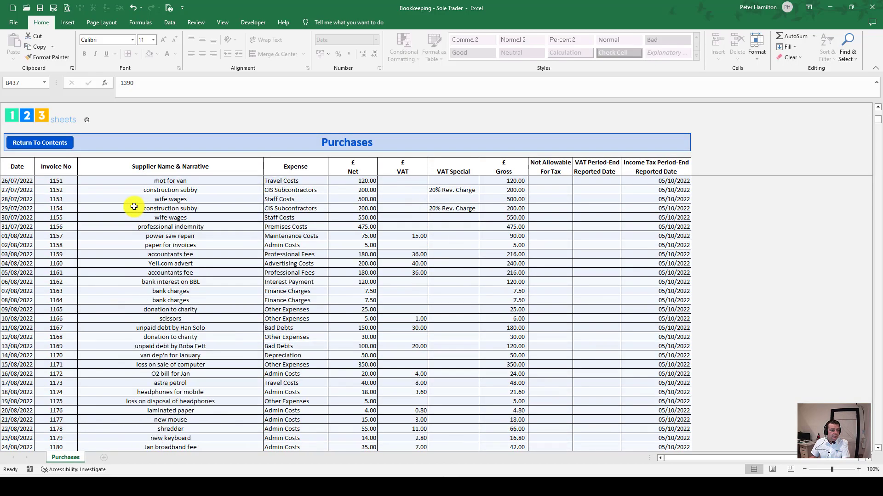
pyautogui.scroll(20, 71, 190)
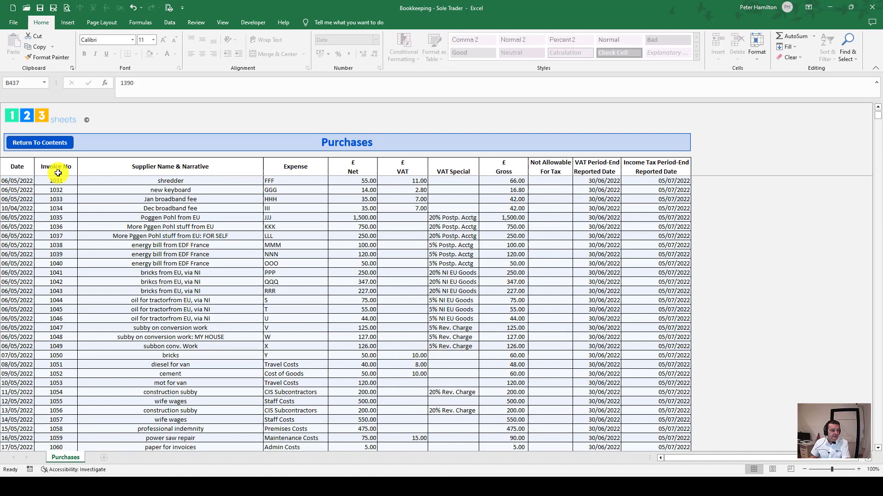
pyautogui.click(57, 149)
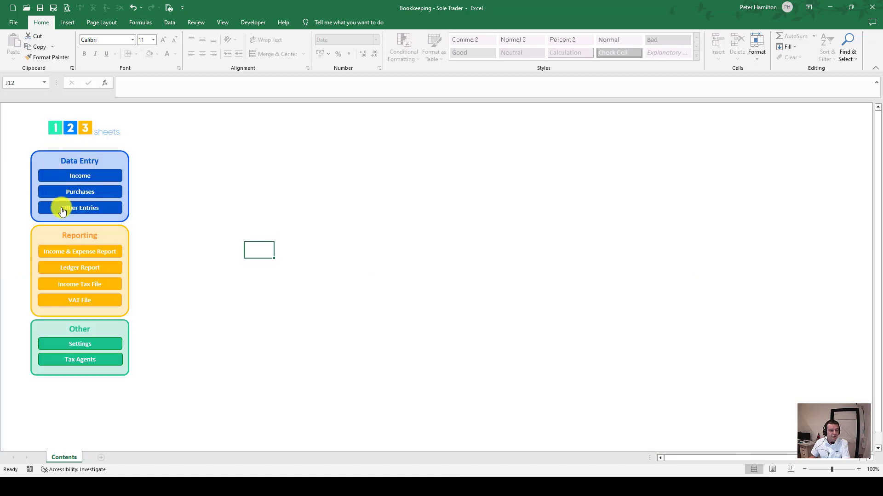
pyautogui.click(63, 210)
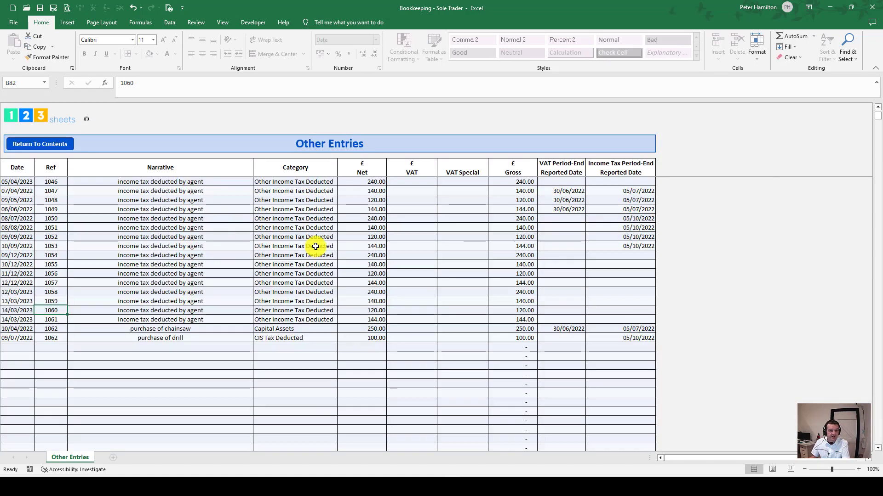
pyautogui.click(50, 145)
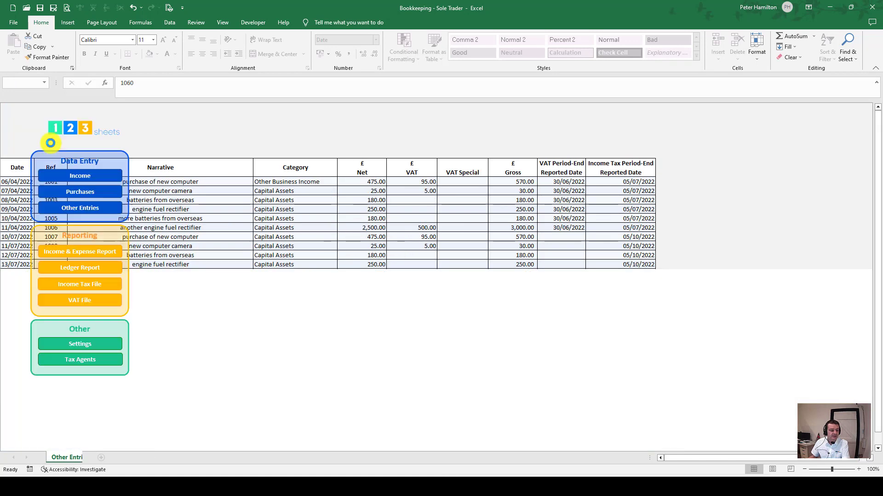
# From the VAT File sheet, save the P1 detailed report as VAT Detail 30-06-2022.pdf
pyautogui.click(71, 302)
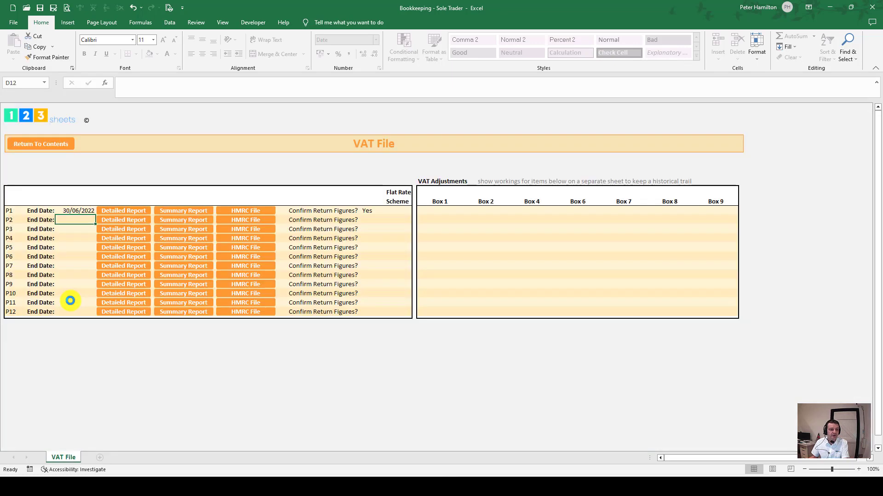
pyautogui.click(131, 214)
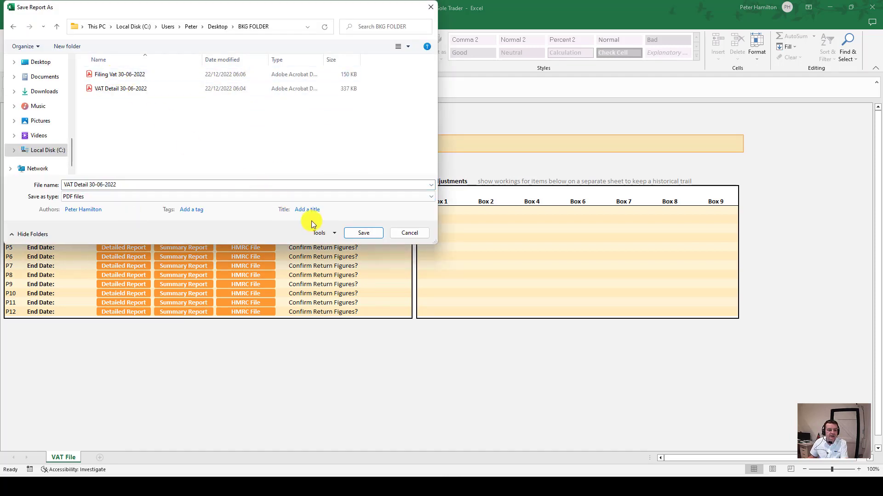
pyautogui.click(347, 233)
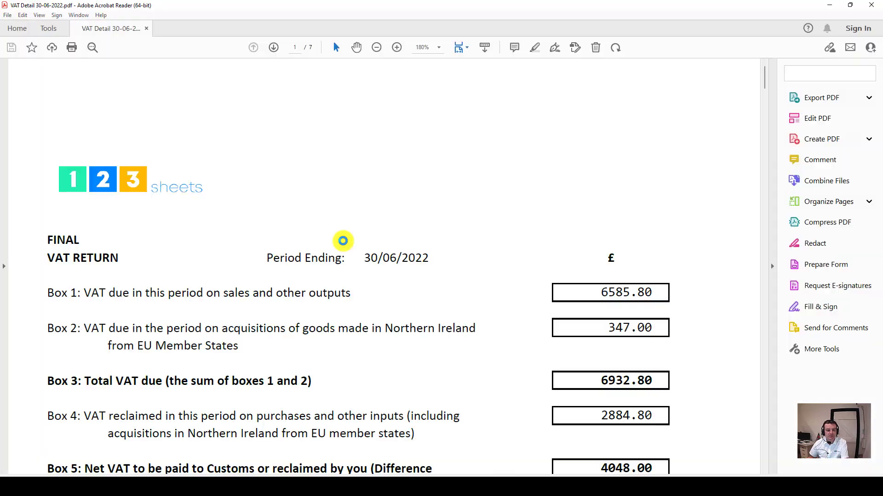
# Collapse the Tools pane and review Boxes 1–9, noting Box 8 at 930.00
pyautogui.click(772, 265)
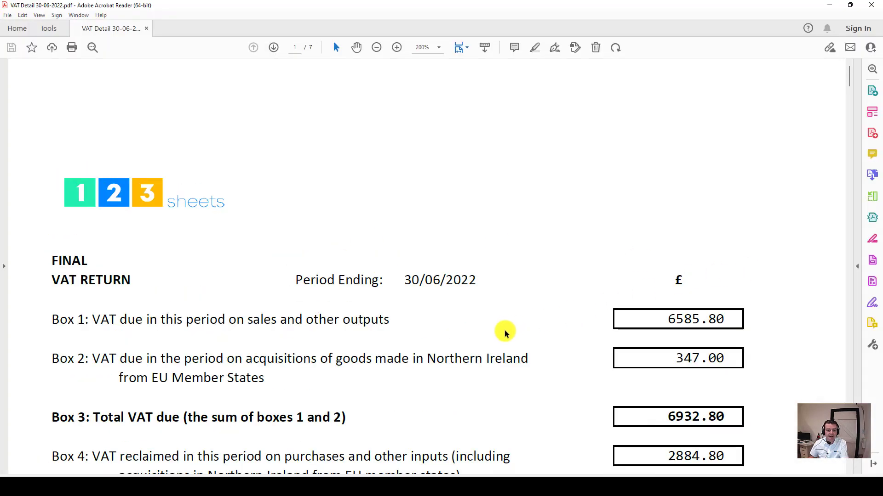
pyautogui.scroll(-3, 481, 363)
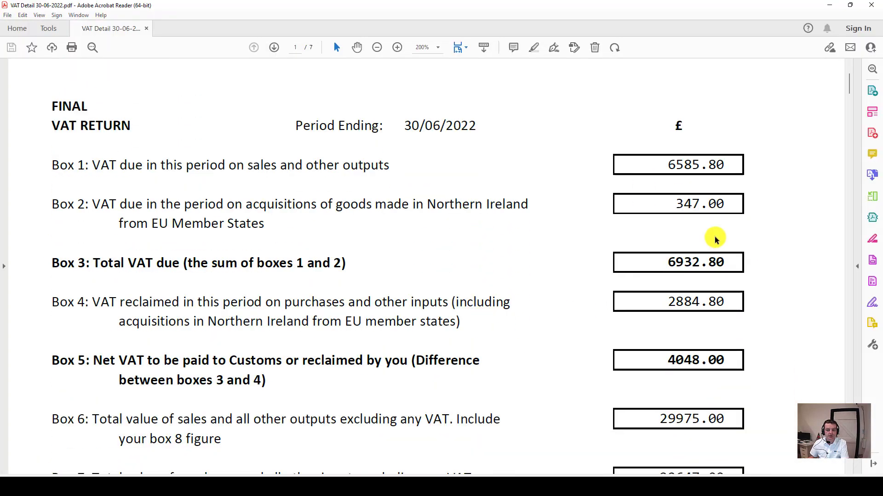
pyautogui.scroll(-3, 607, 269)
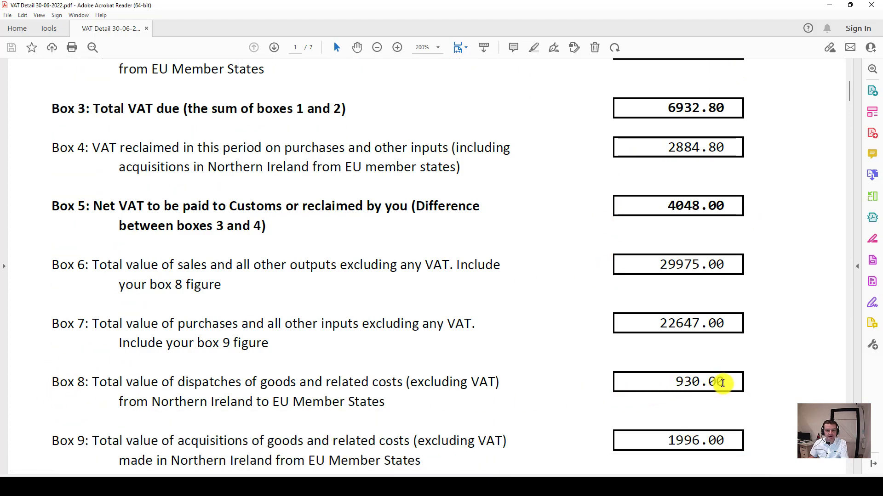
pyautogui.moveTo(726, 382); pyautogui.dragTo(671, 381)
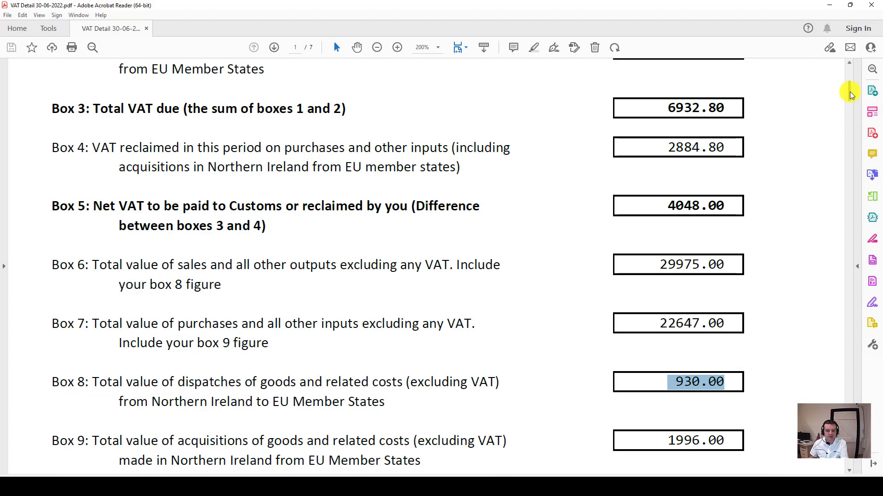
pyautogui.moveTo(850, 94); pyautogui.dragTo(879, 408)
# Review page 6, then move to page 7 showing Box 9 at 1,996.00 and excluded entries
pyautogui.scroll(5, 550, 185)
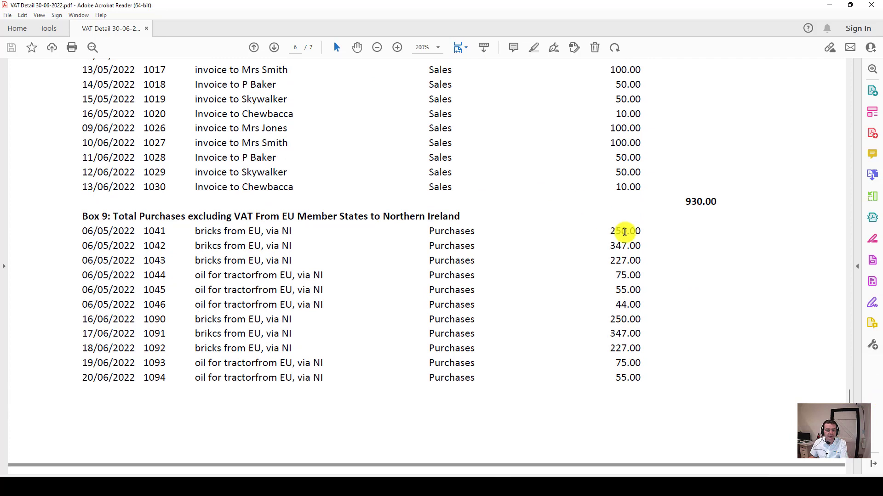
pyautogui.scroll(5, 608, 237)
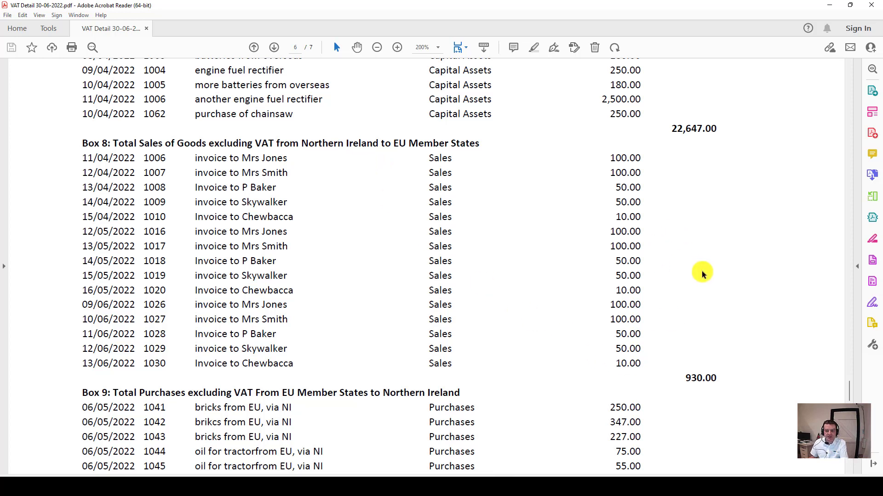
pyautogui.moveTo(850, 390); pyautogui.dragTo(866, 460)
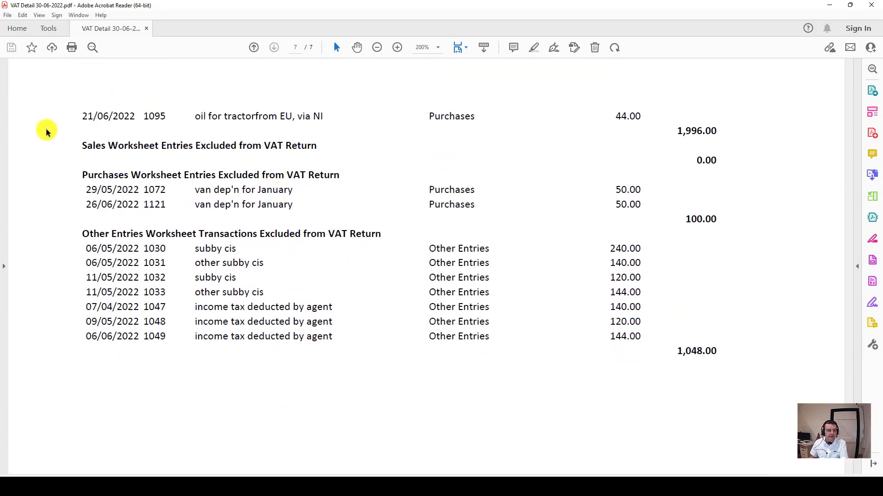
pyautogui.moveTo(84, 146); pyautogui.dragTo(286, 146)
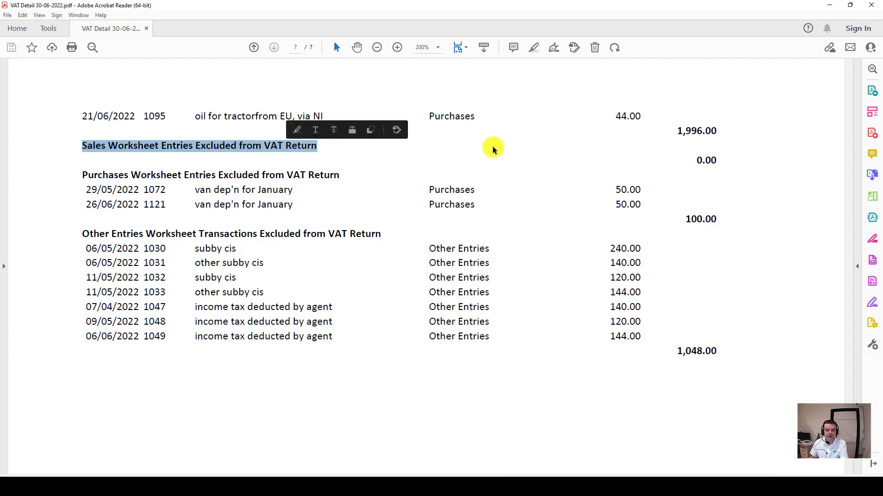
pyautogui.click(717, 161)
pyautogui.moveTo(717, 161); pyautogui.dragTo(704, 160)
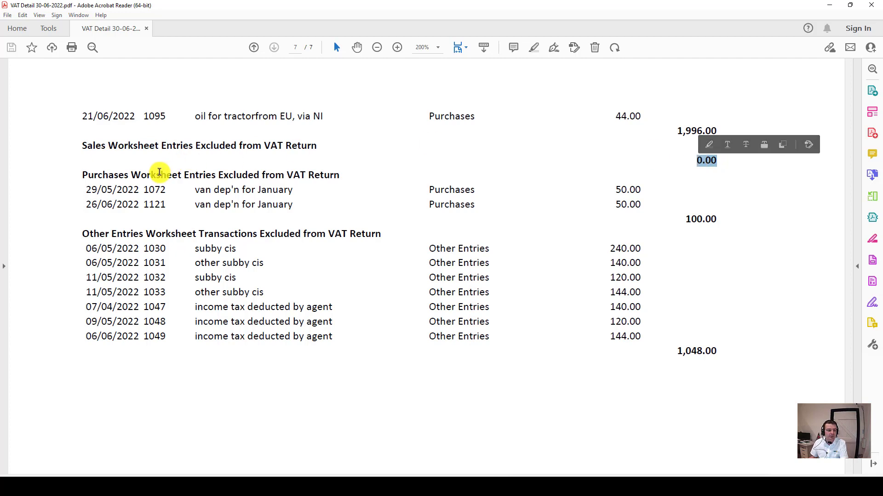
pyautogui.doubleClick(99, 177)
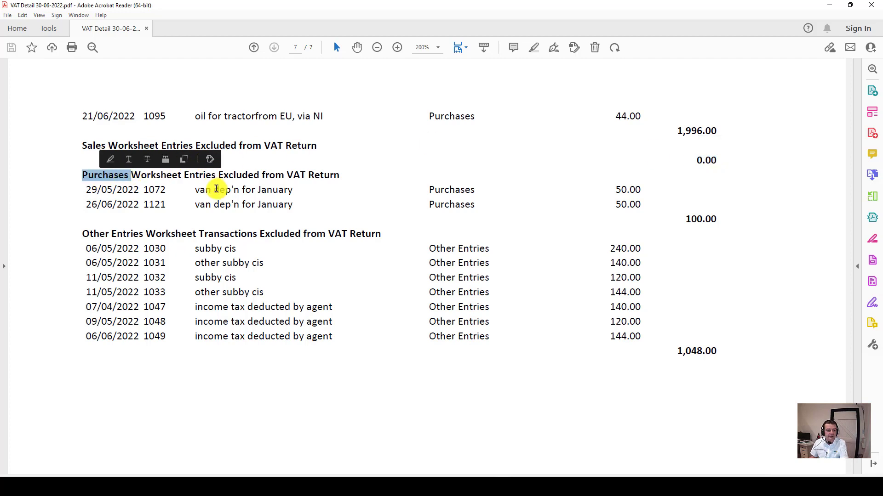
pyautogui.moveTo(211, 191); pyautogui.dragTo(255, 203)
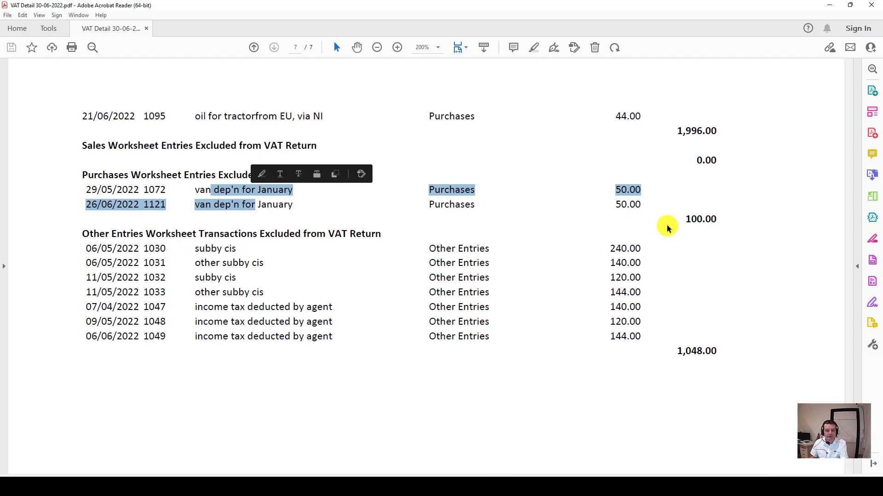
pyautogui.click(324, 202)
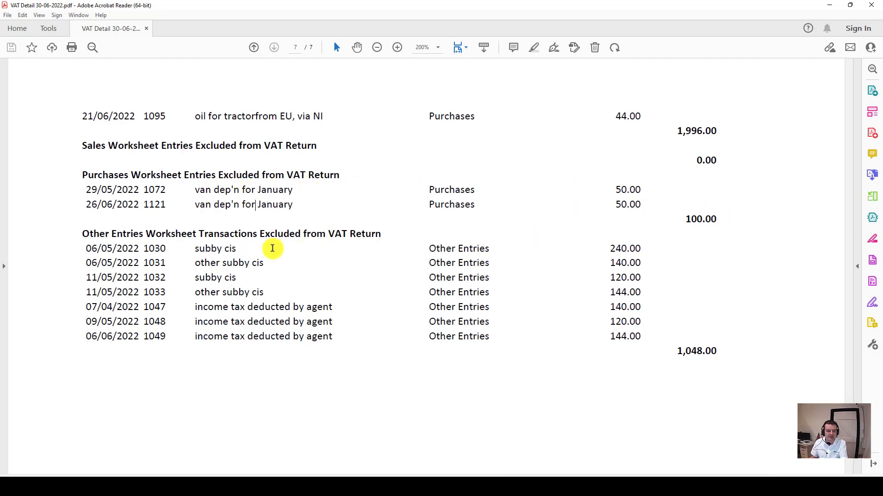
pyautogui.moveTo(207, 248)
pyautogui.mouseDown()
pyautogui.moveTo(227, 251)
pyautogui.moveTo(233, 262)
pyautogui.moveTo(244, 299)
pyautogui.moveTo(230, 311)
pyautogui.moveTo(295, 327)
pyautogui.mouseUp()
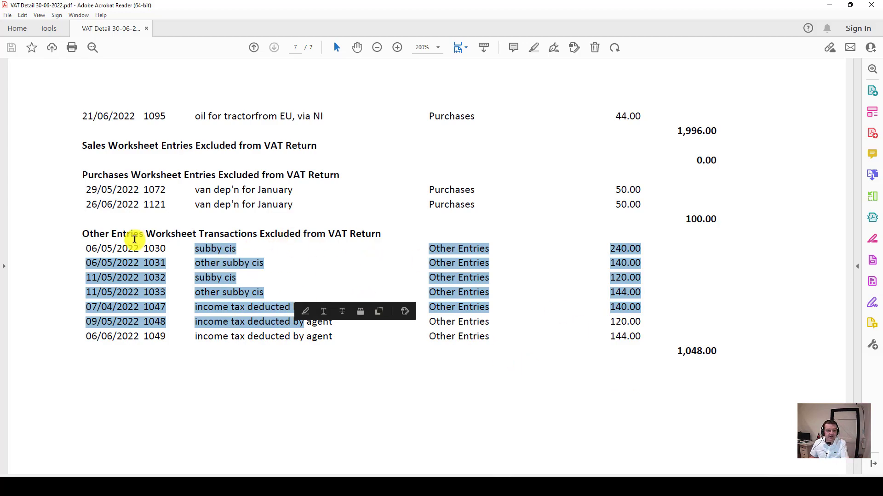
pyautogui.click(412, 408)
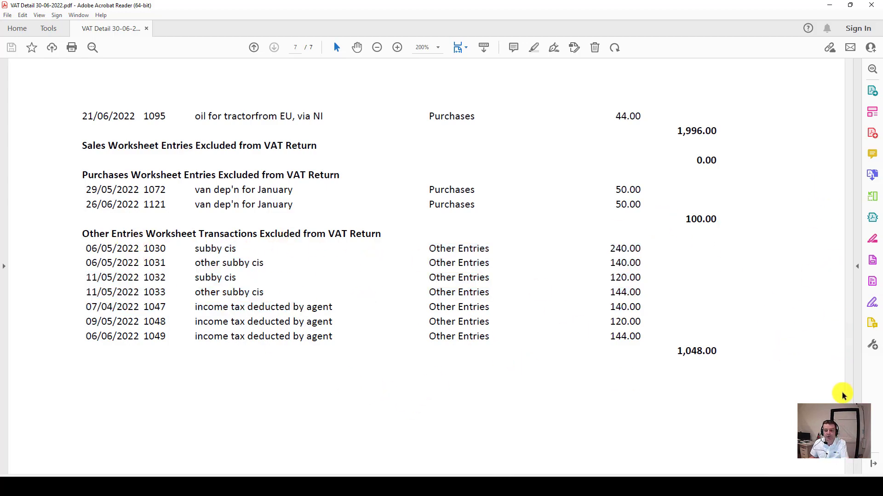
pyautogui.moveTo(848, 357); pyautogui.dragTo(832, 59)
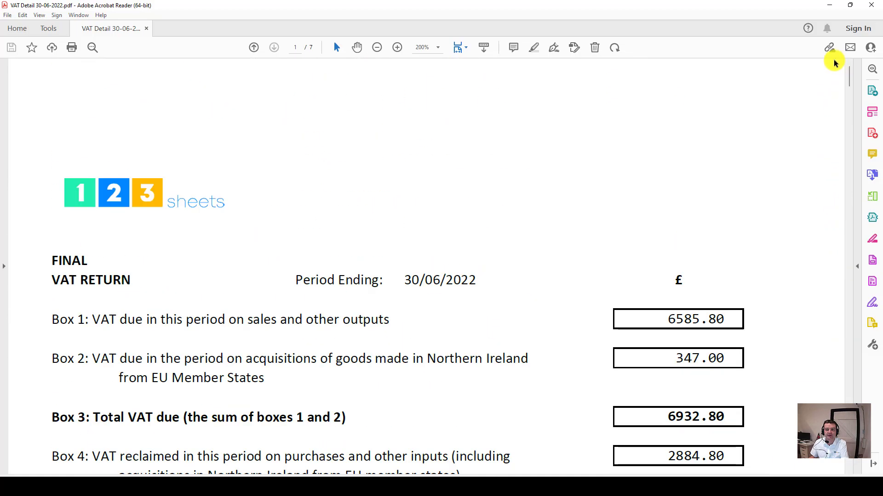
# Lock the P1 data up to 30/06/2022 and save the return as Filing Vat 30-06-2022.pdf in BKG FOLDER
pyautogui.click(872, 5)
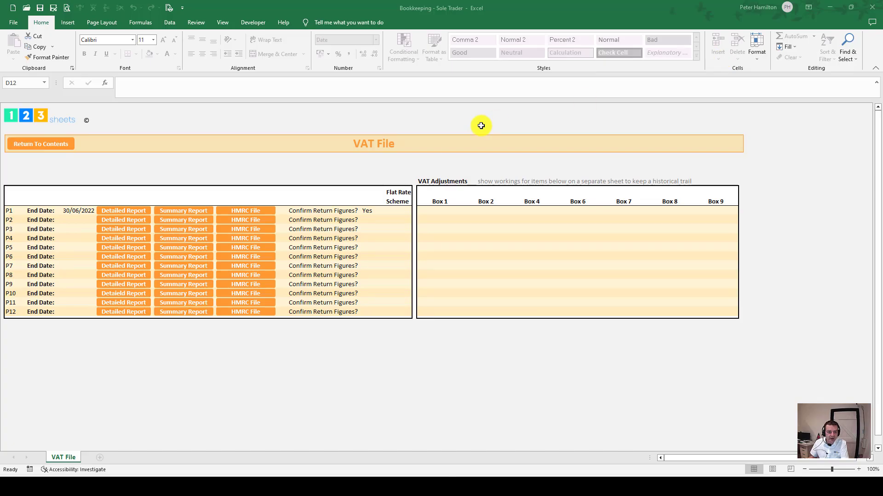
pyautogui.click(242, 212)
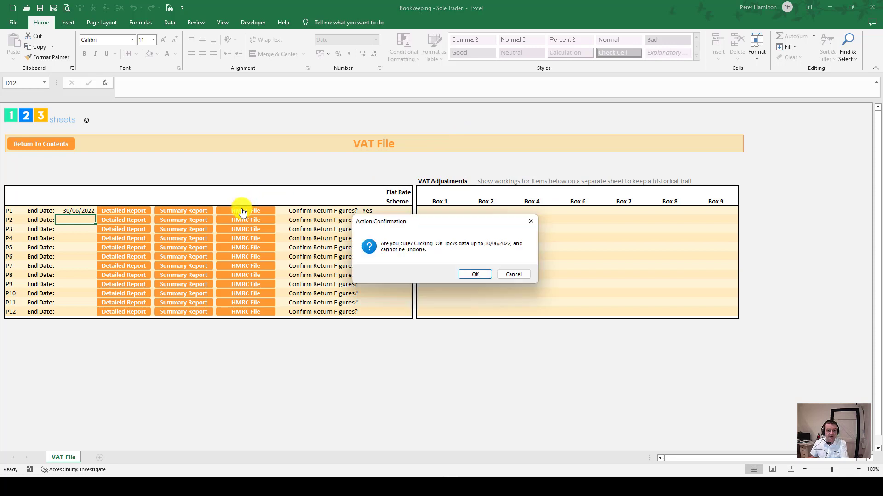
pyautogui.click(479, 274)
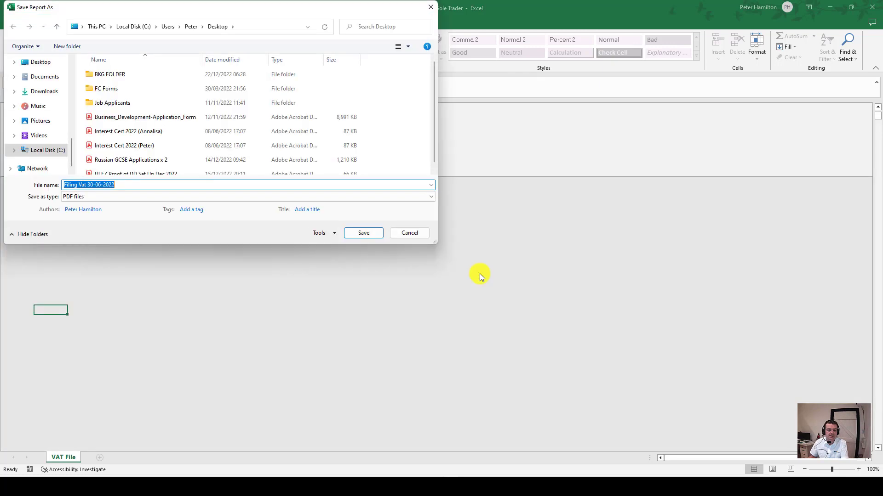
pyautogui.doubleClick(123, 74)
pyautogui.click(367, 234)
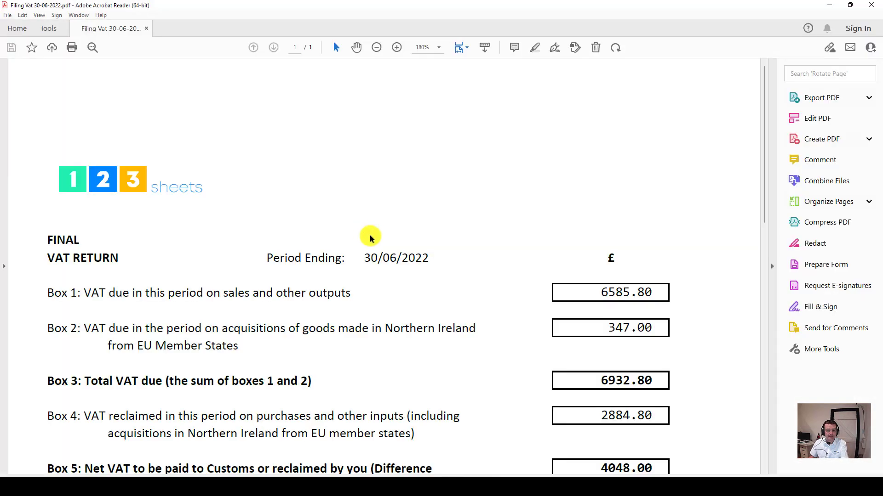
# Review the saved return's figures, highlighting the Box 5 net VAT of 4048.00
pyautogui.scroll(-4, 488, 321)
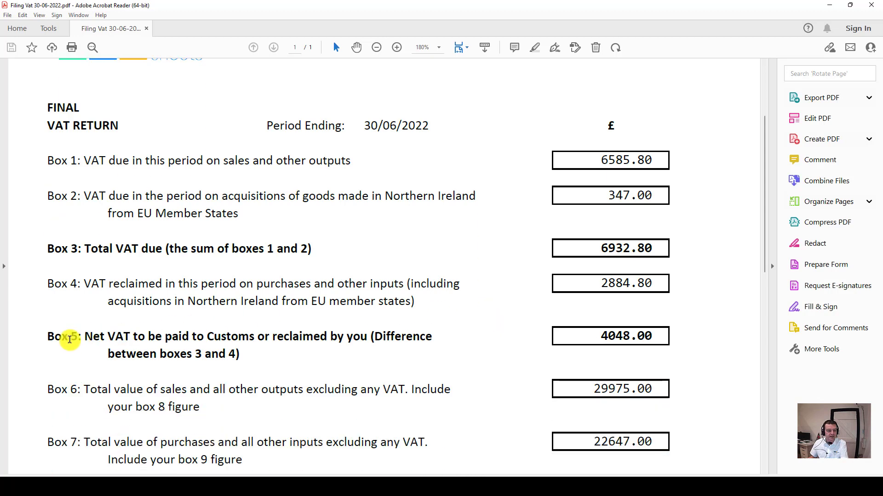
pyautogui.moveTo(605, 337); pyautogui.dragTo(653, 335)
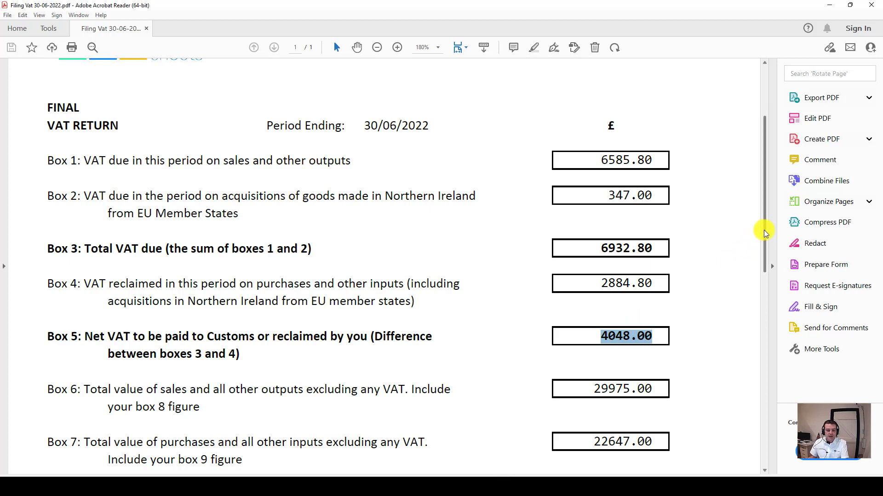
pyautogui.moveTo(764, 233); pyautogui.dragTo(771, 253)
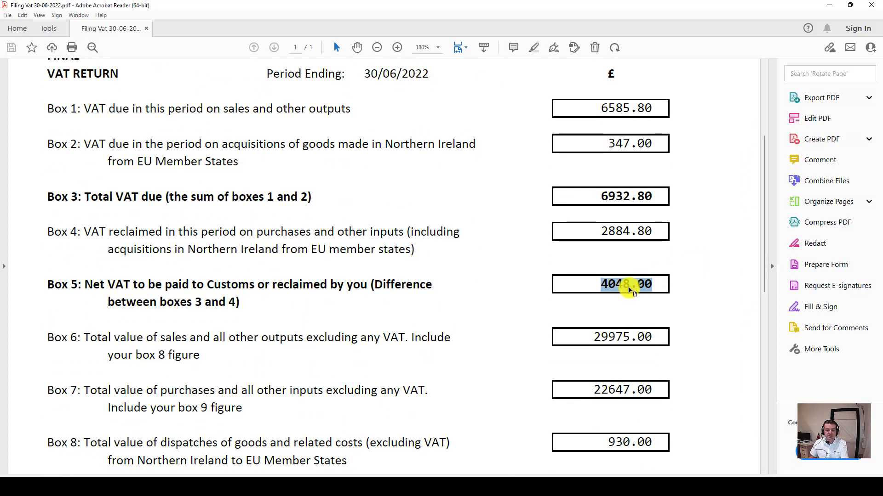
# Upload Filing Vat 30-06-2022.pdf from BKG FOLDER to the 123Sheets VAT return page
pyautogui.click(871, 5)
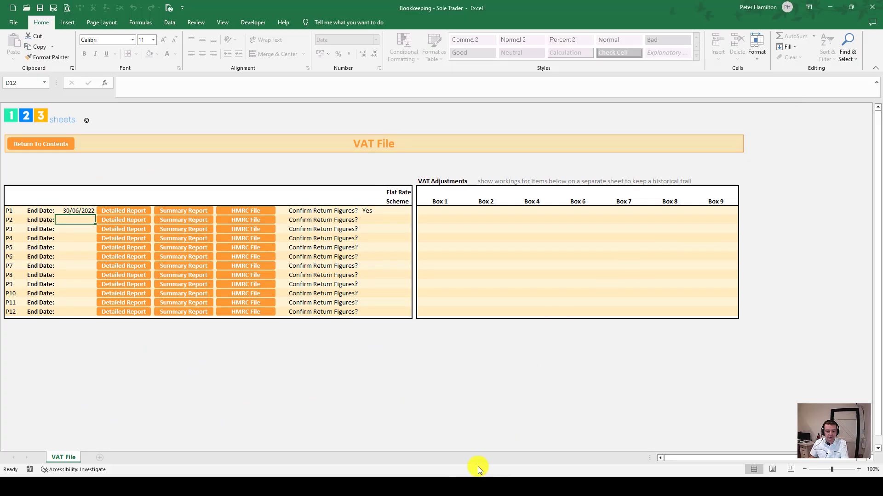
pyautogui.click(430, 477)
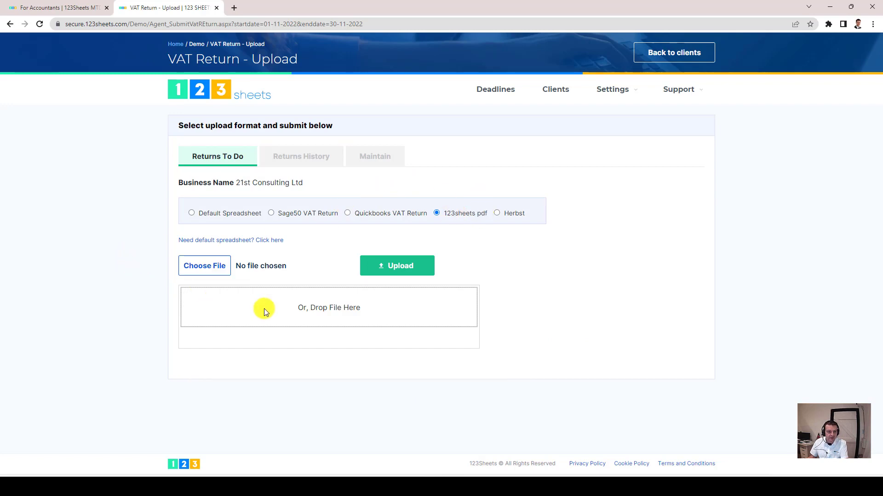
pyautogui.click(204, 265)
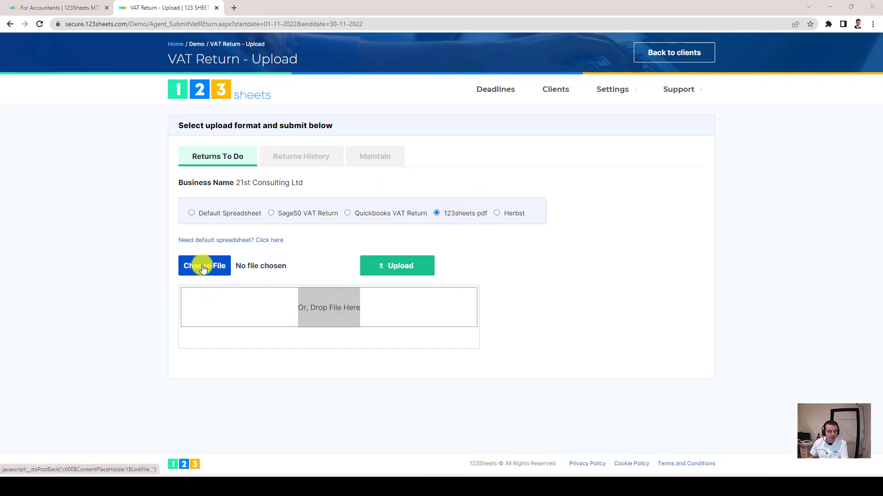
pyautogui.doubleClick(117, 74)
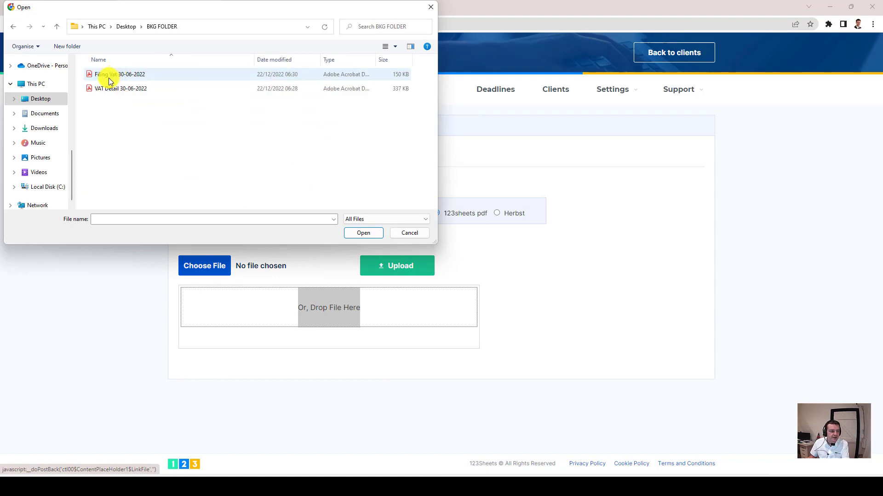
pyautogui.doubleClick(109, 74)
pyautogui.click(391, 266)
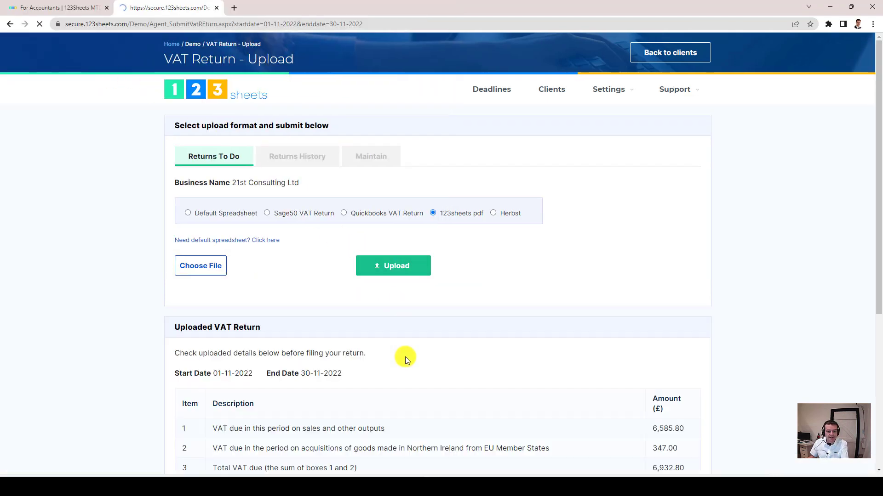
# Check the uploaded Box 5 amount of 4,048.00, accept the declaration and file the return
pyautogui.scroll(-5, 404, 356)
pyautogui.moveTo(689, 288); pyautogui.dragTo(655, 289)
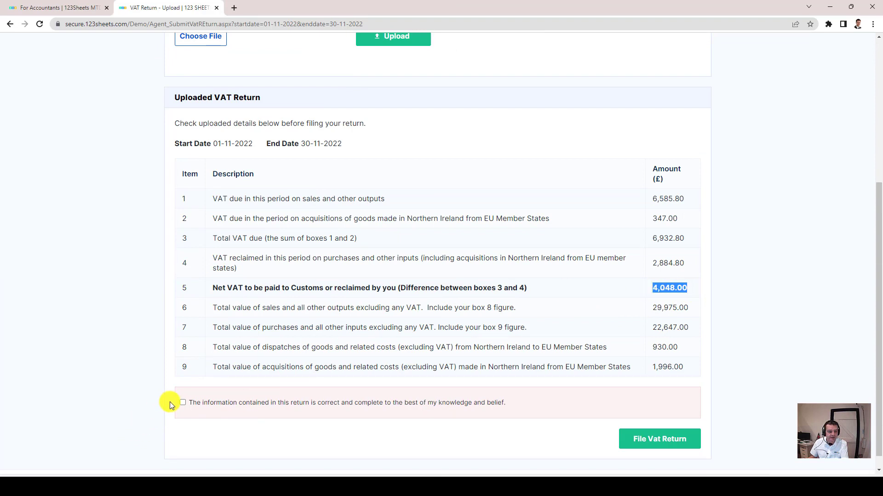
pyautogui.click(182, 403)
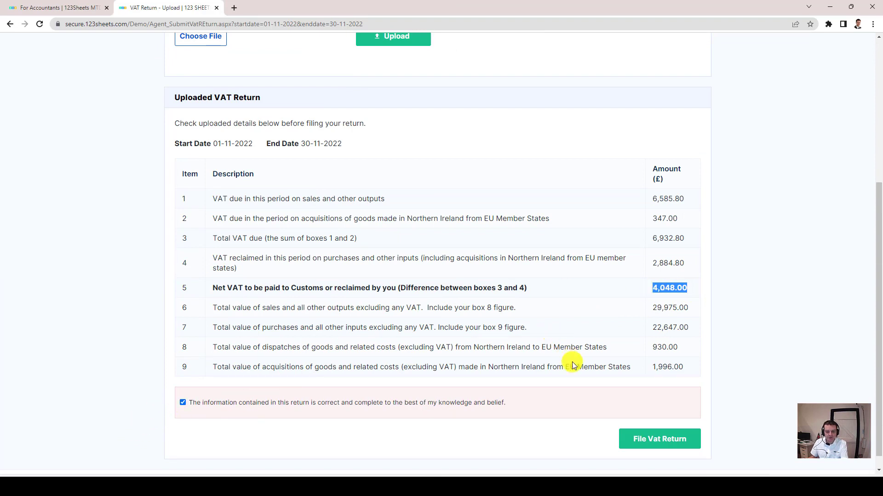
pyautogui.click(649, 443)
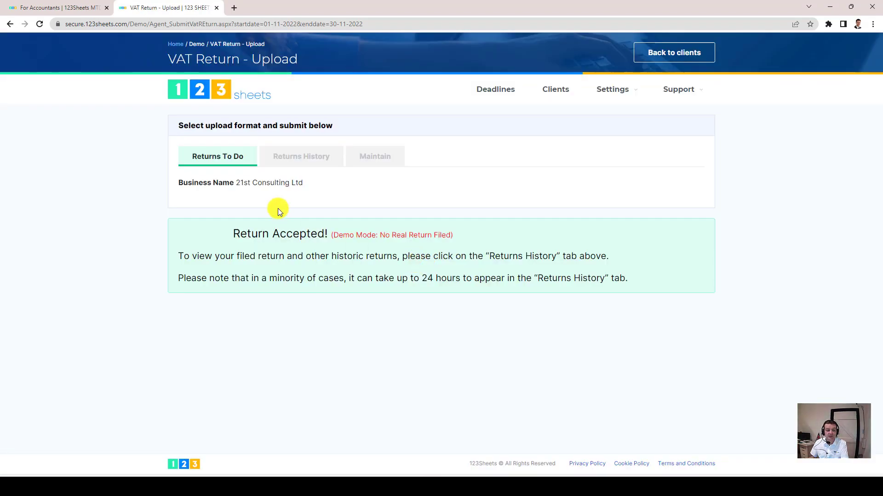
# Open the first filed return, for the period ending October 2022, from Returns History
pyautogui.click(300, 161)
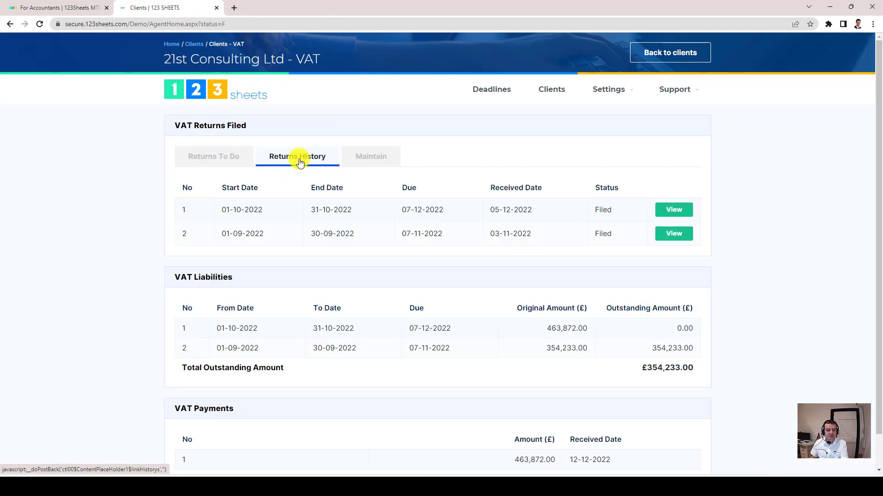
pyautogui.click(674, 210)
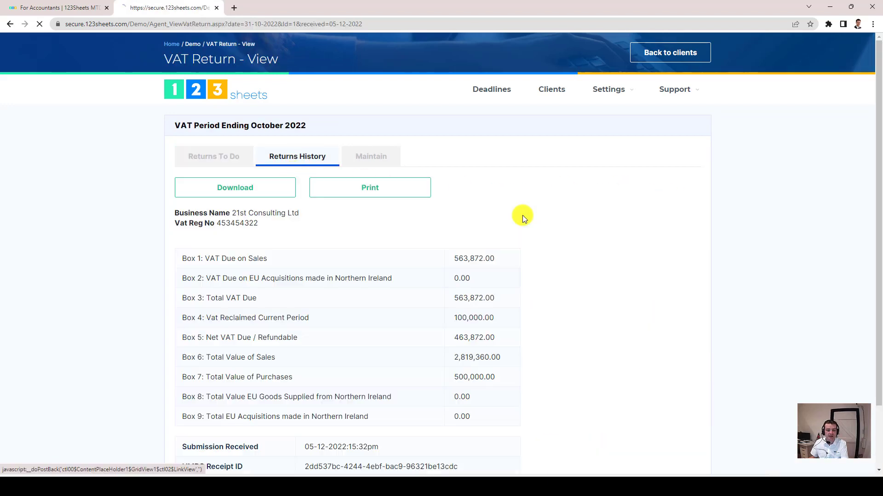
pyautogui.scroll(-2, 330, 302)
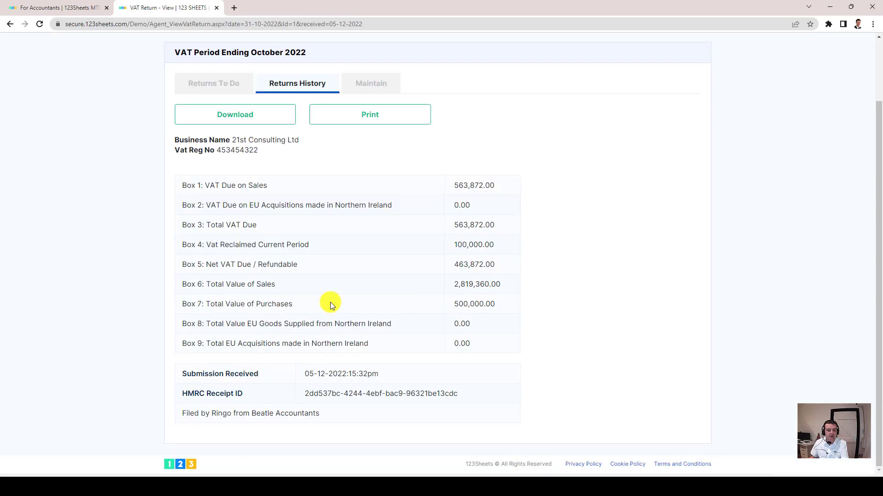
pyautogui.scroll(2, 330, 302)
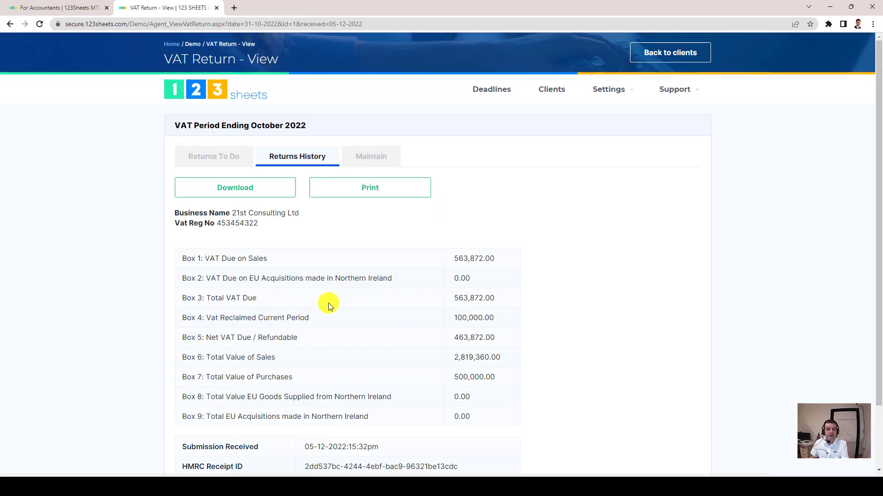